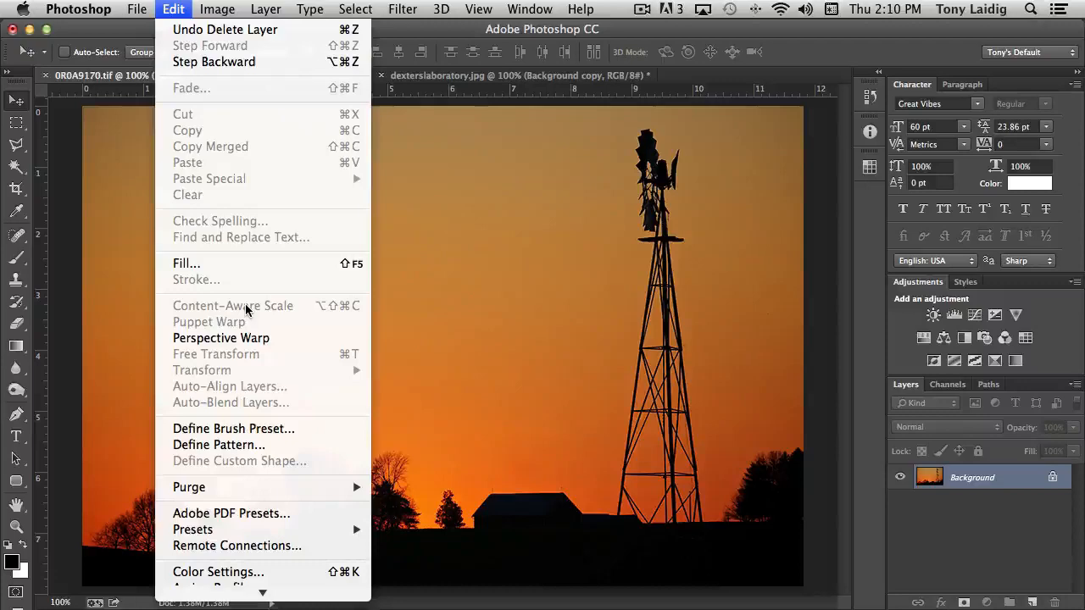
# Duplicate the Background layer of 0R0A9170.tif
pyautogui.click(180, 10)
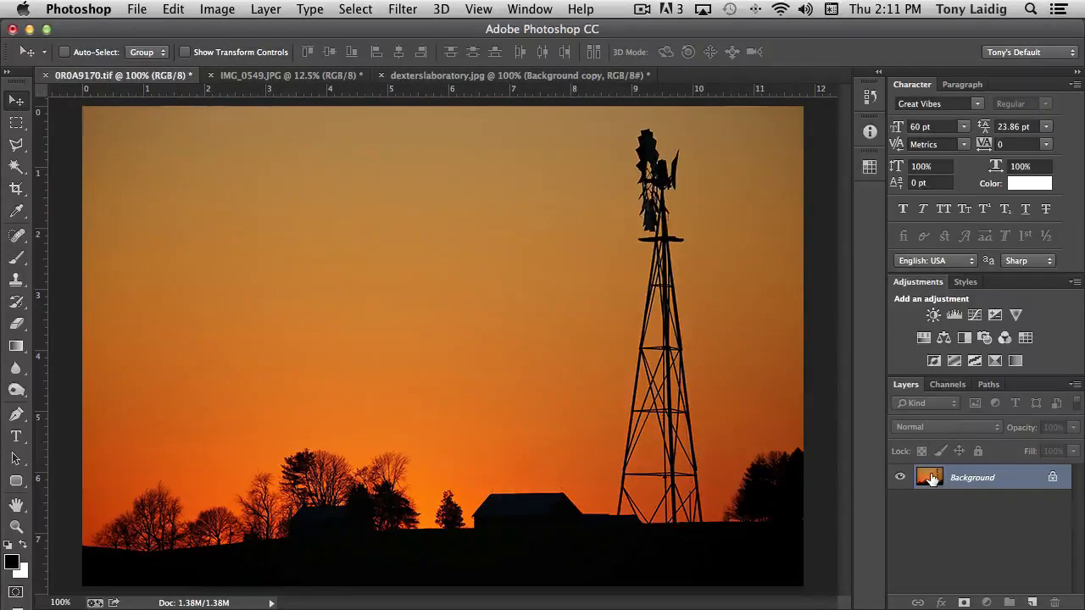
pyautogui.moveTo(929, 479); pyautogui.dragTo(1031, 600)
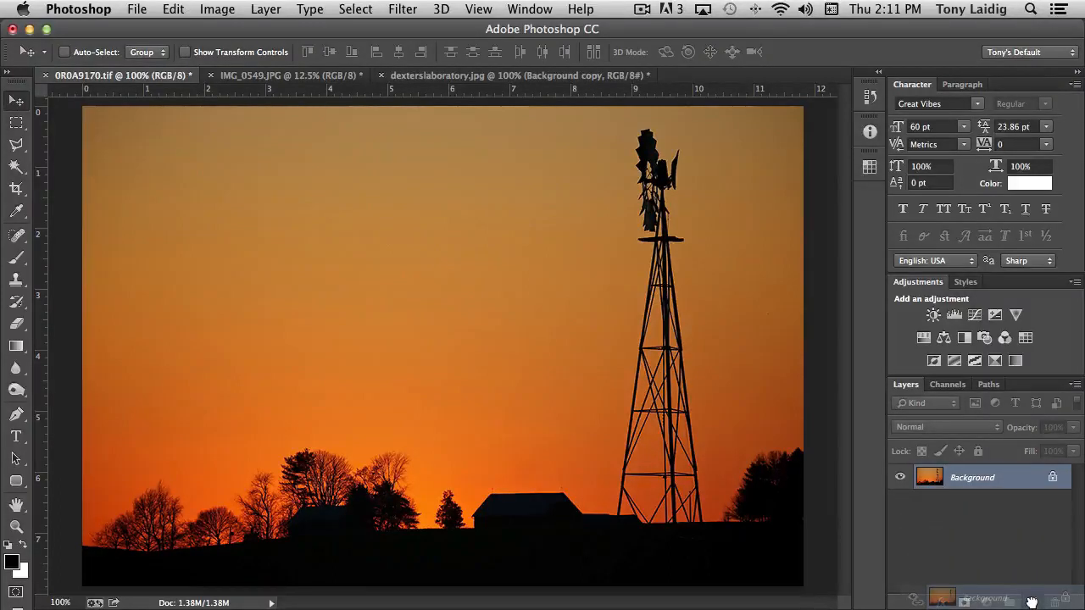
pyautogui.moveTo(1032, 601); pyautogui.dragTo(1032, 602)
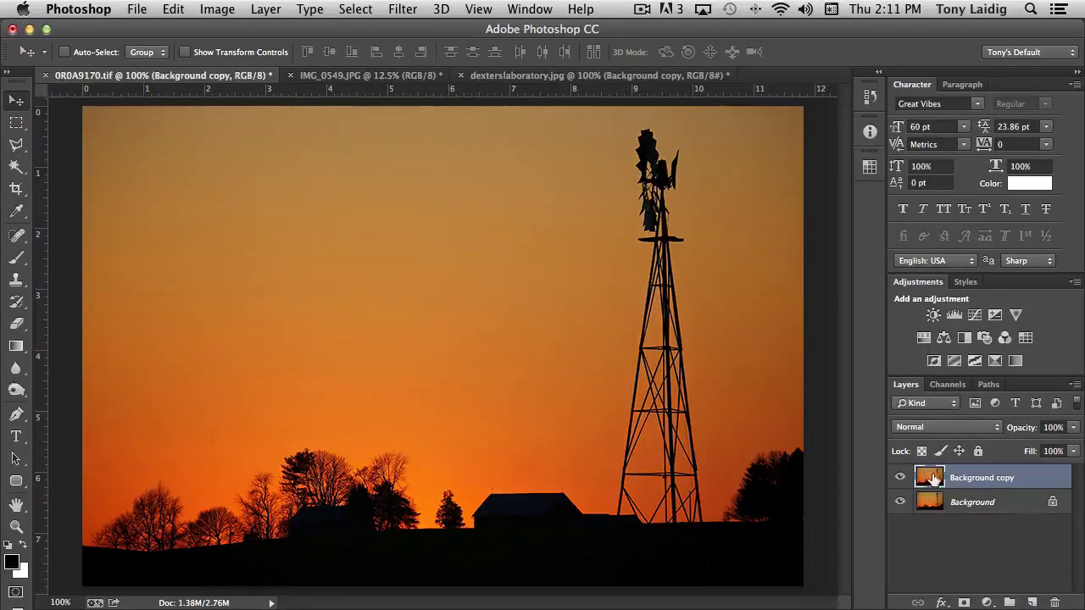
# Narrow the Background copy from its left edge to about 79% width with Content-Aware Scale, keeping full height
pyautogui.click(175, 12)
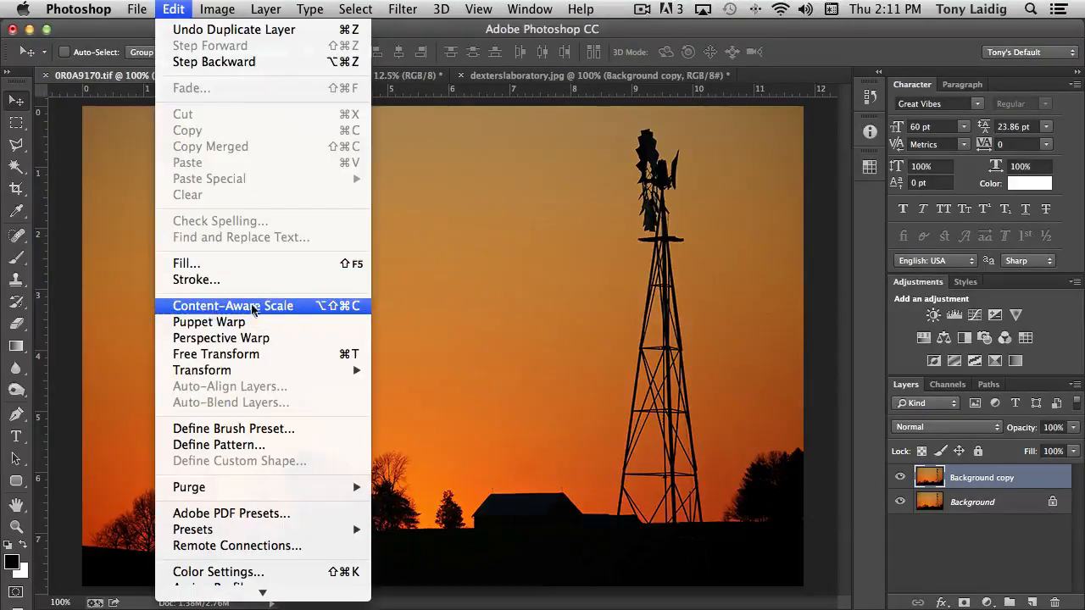
pyautogui.click(279, 309)
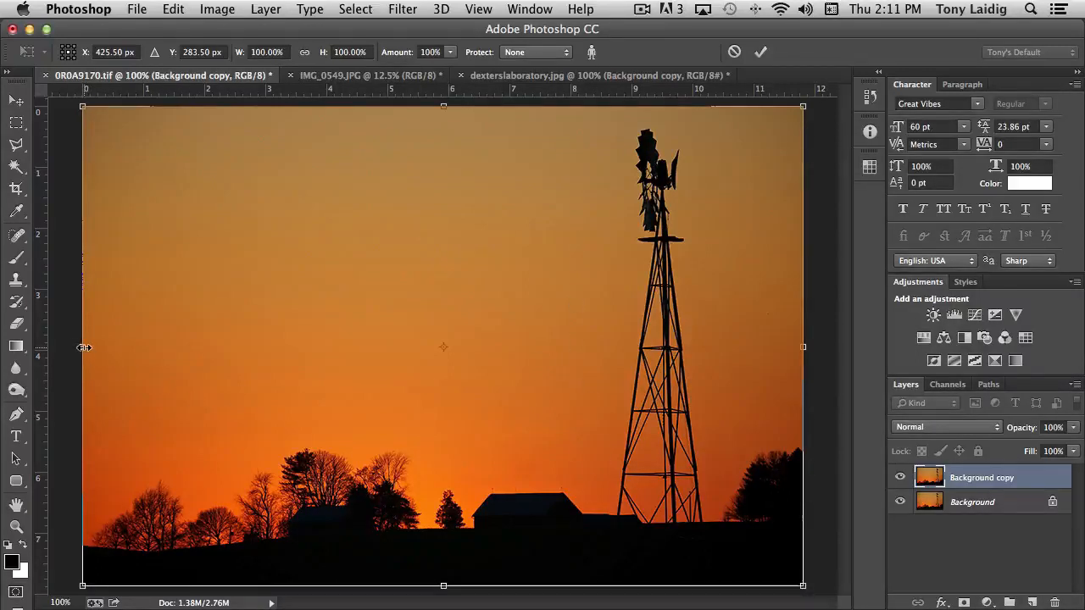
pyautogui.moveTo(84, 347); pyautogui.dragTo(156, 360)
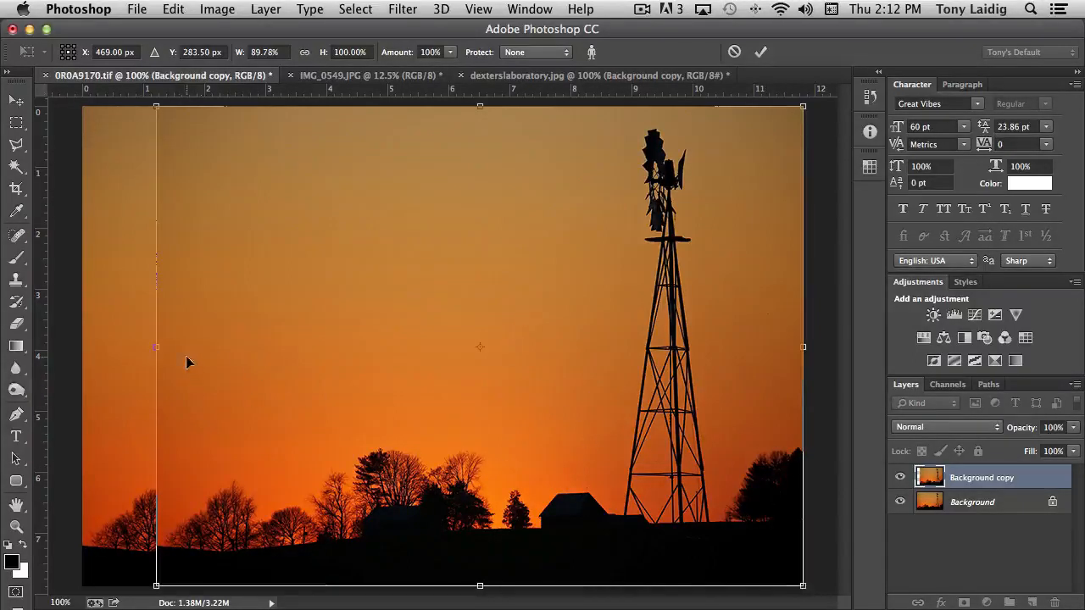
pyautogui.moveTo(155, 346); pyautogui.dragTo(235, 357)
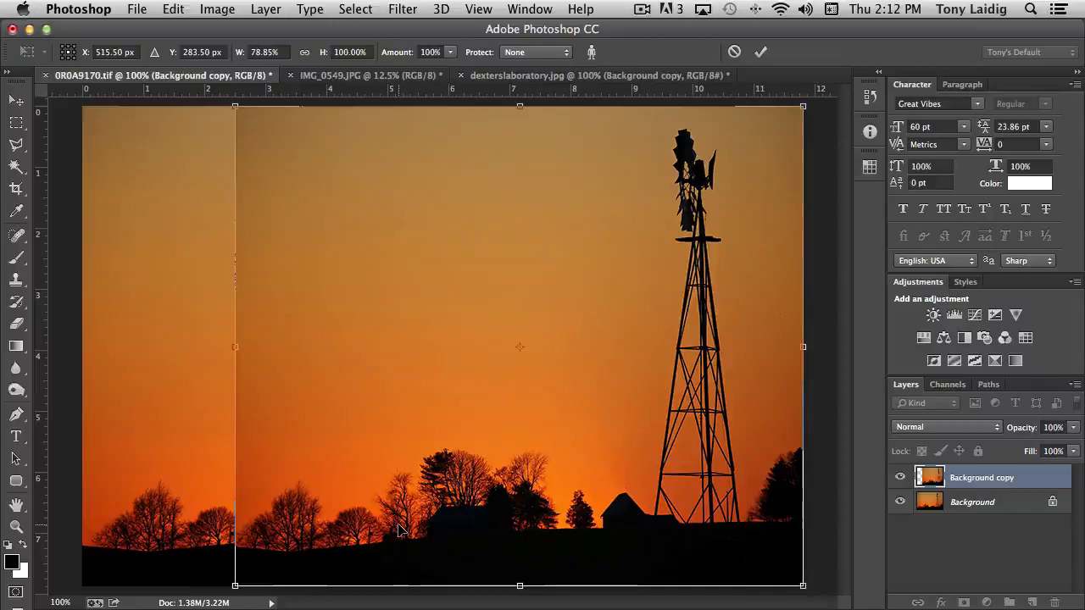
pyautogui.press('Return')
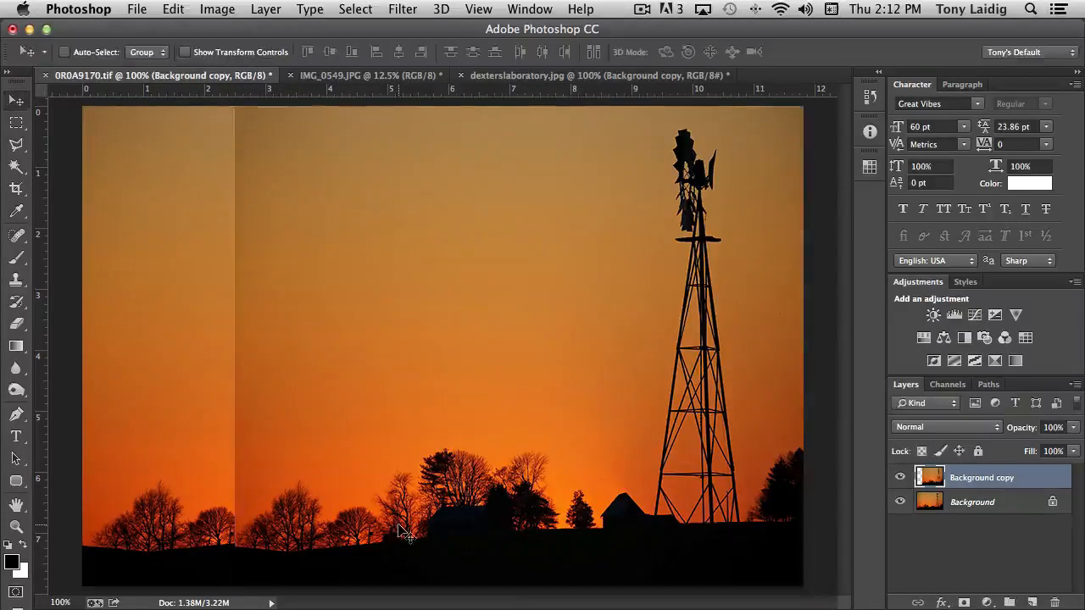
# Toggle the Background copy layer's visibility to compare the scaled windmill scene with the original
pyautogui.click(900, 478)
pyautogui.click(899, 479)
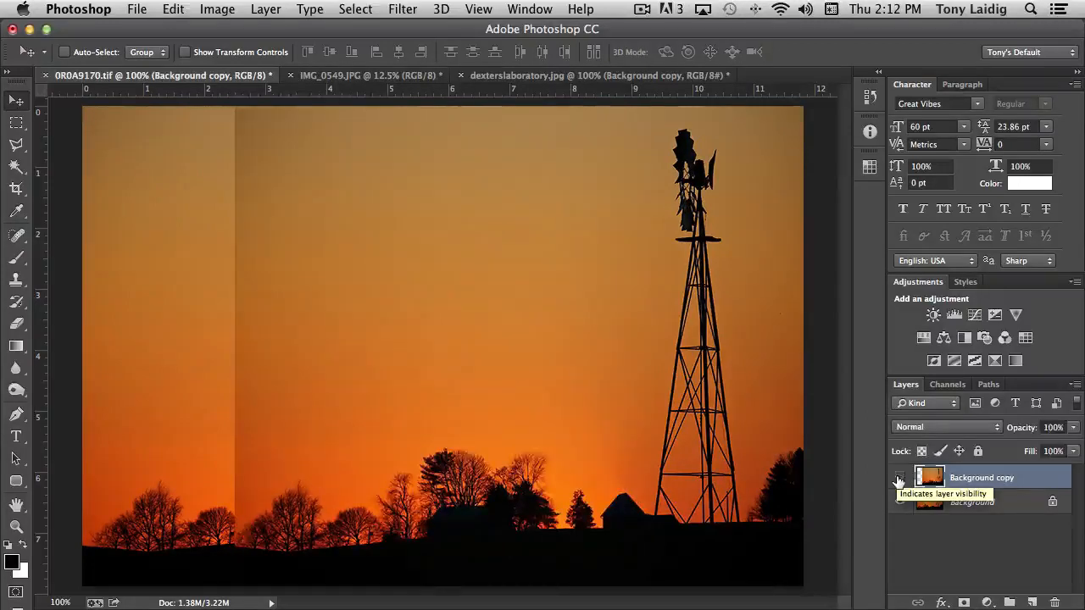
pyautogui.click(900, 479)
pyautogui.click(900, 480)
pyautogui.click(899, 480)
pyautogui.click(900, 480)
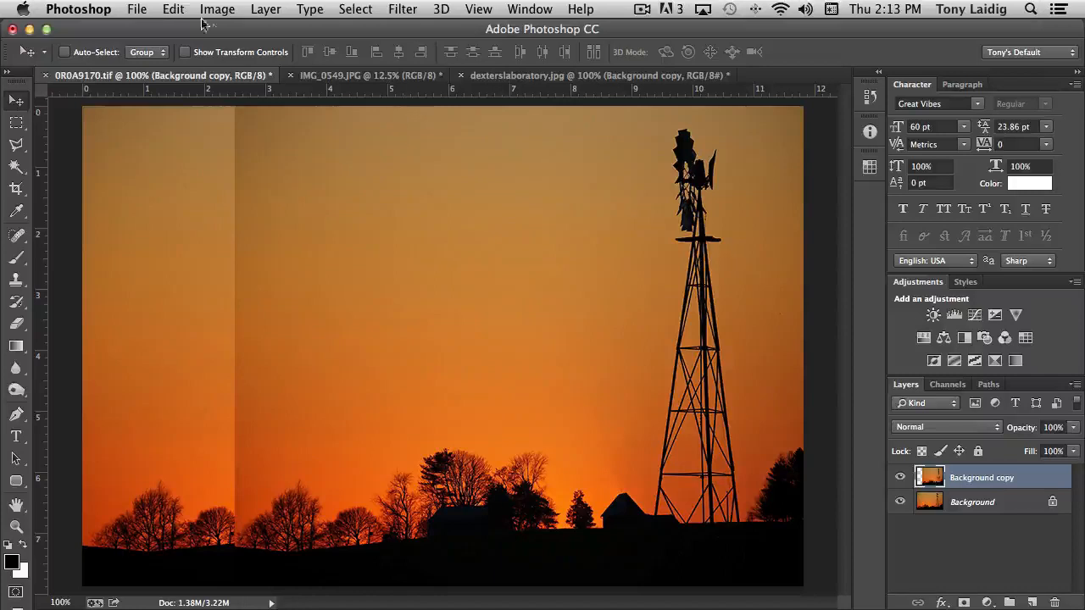
pyautogui.click(172, 10)
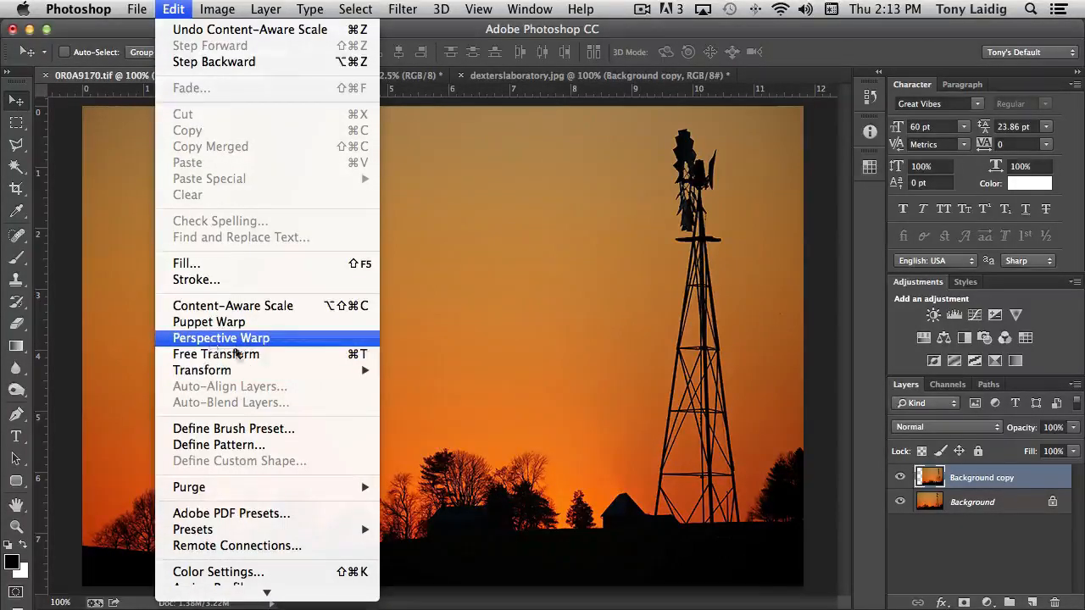
pyautogui.click(441, 30)
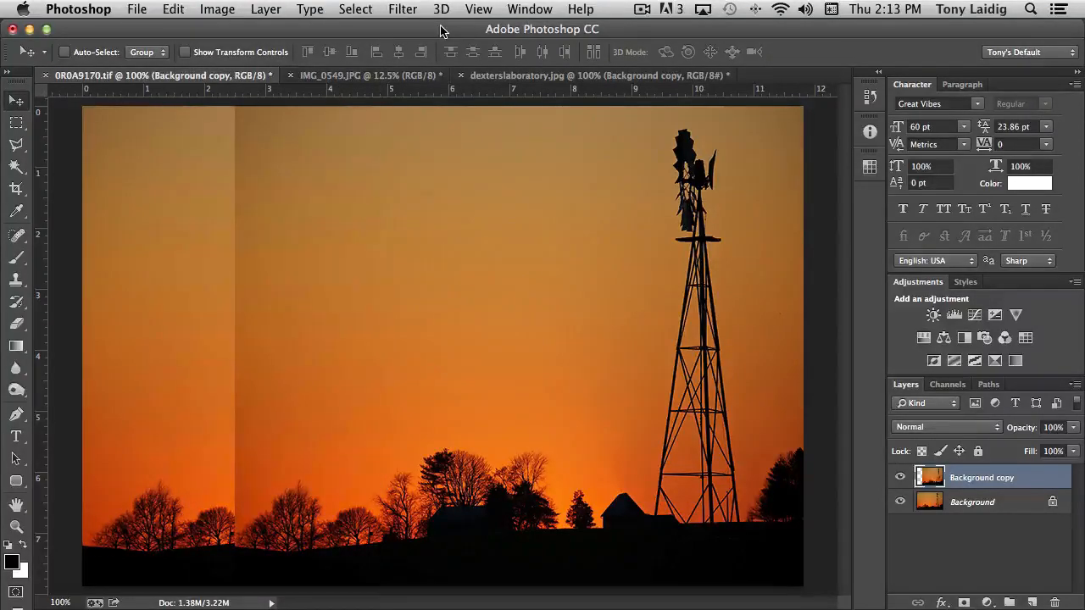
# Switch to IMG_0549.JPG, start Perspective Warp and fit a first plane to the corners of the brick building's shaded left facade
pyautogui.click(418, 77)
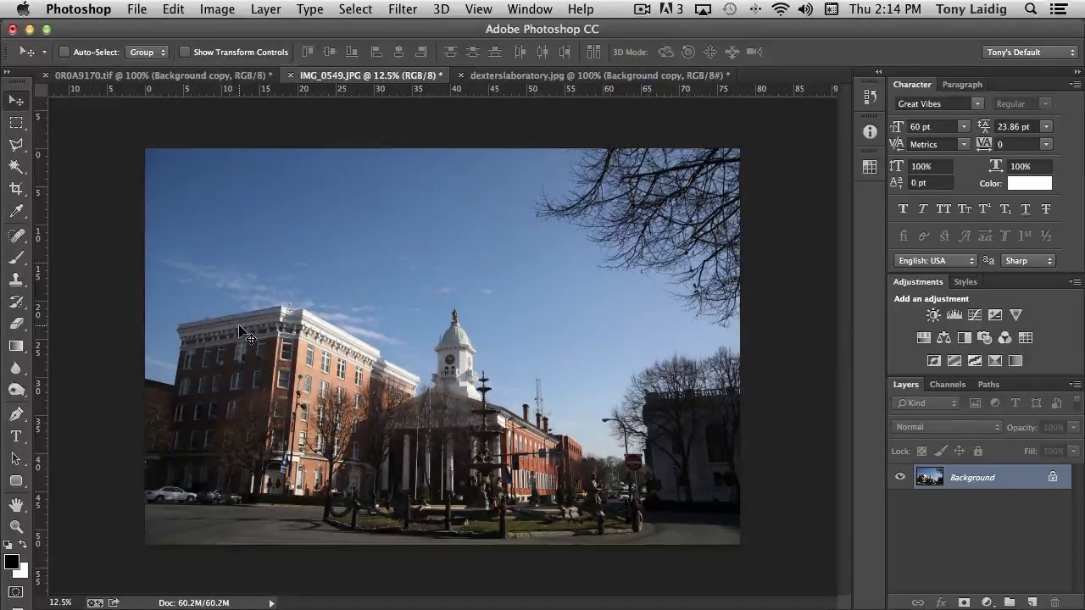
pyautogui.click(174, 9)
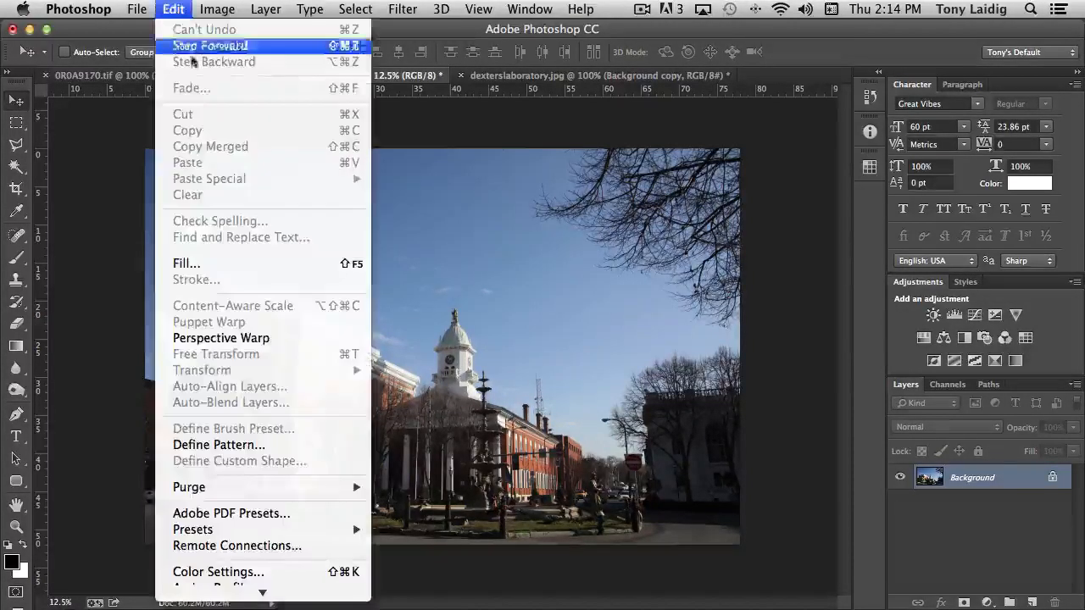
pyautogui.click(252, 340)
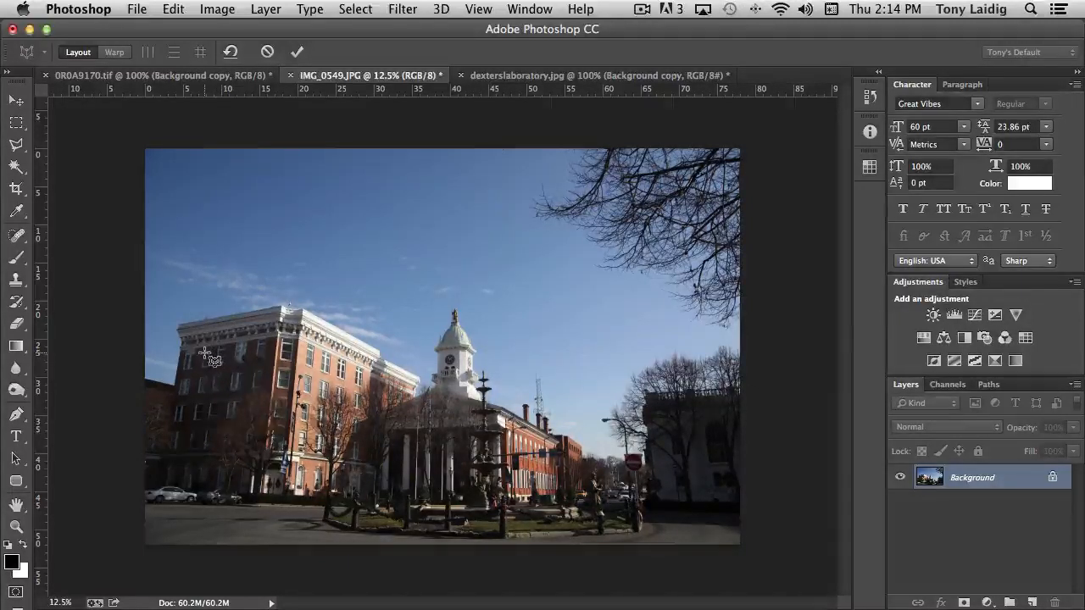
pyautogui.moveTo(204, 352); pyautogui.dragTo(324, 432)
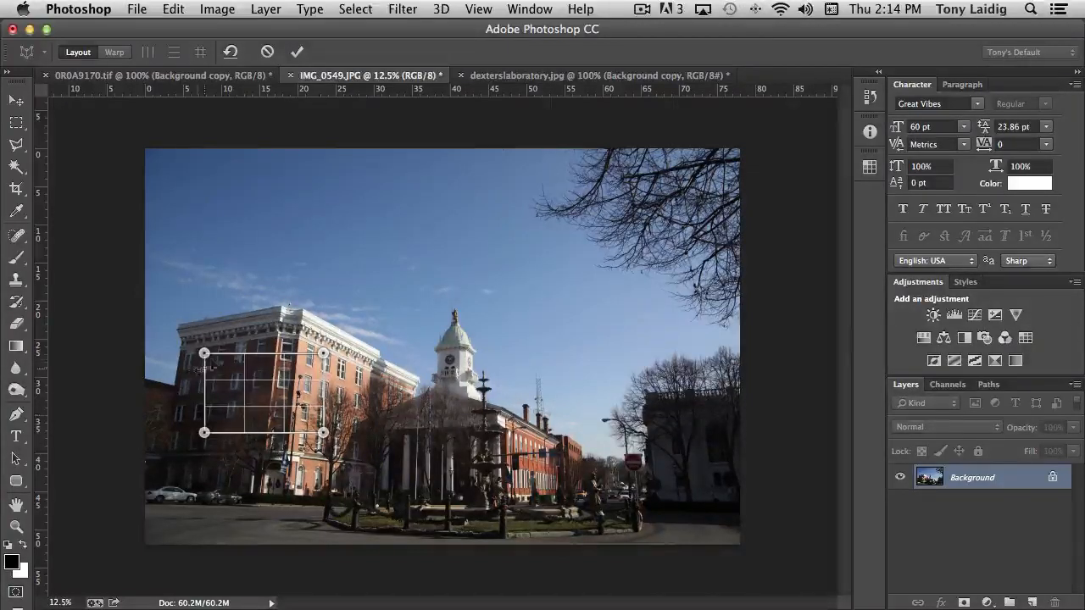
pyautogui.moveTo(205, 352); pyautogui.dragTo(179, 323)
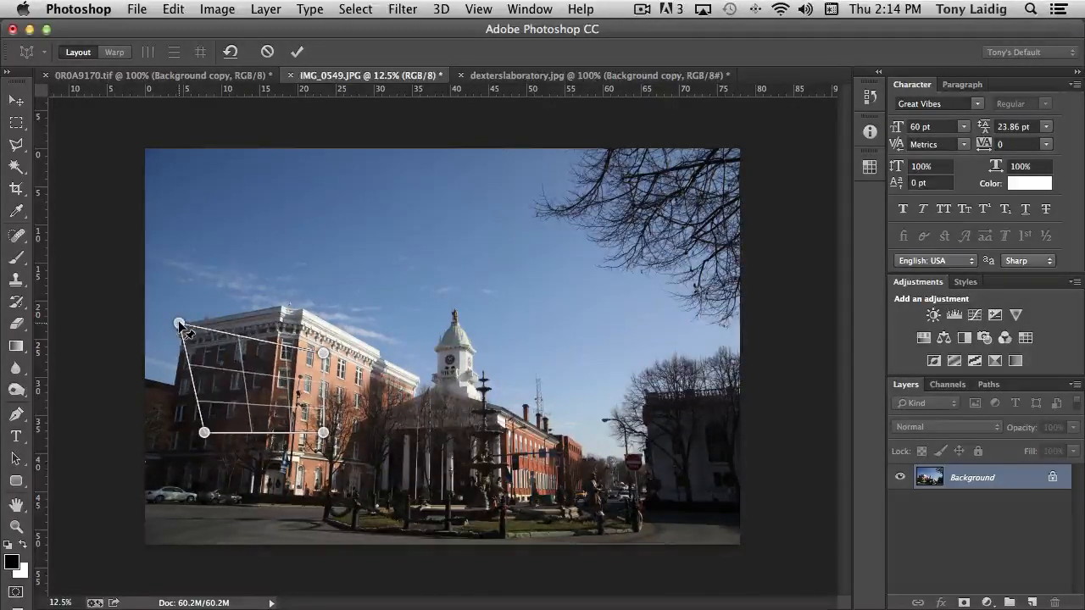
pyautogui.press('w')
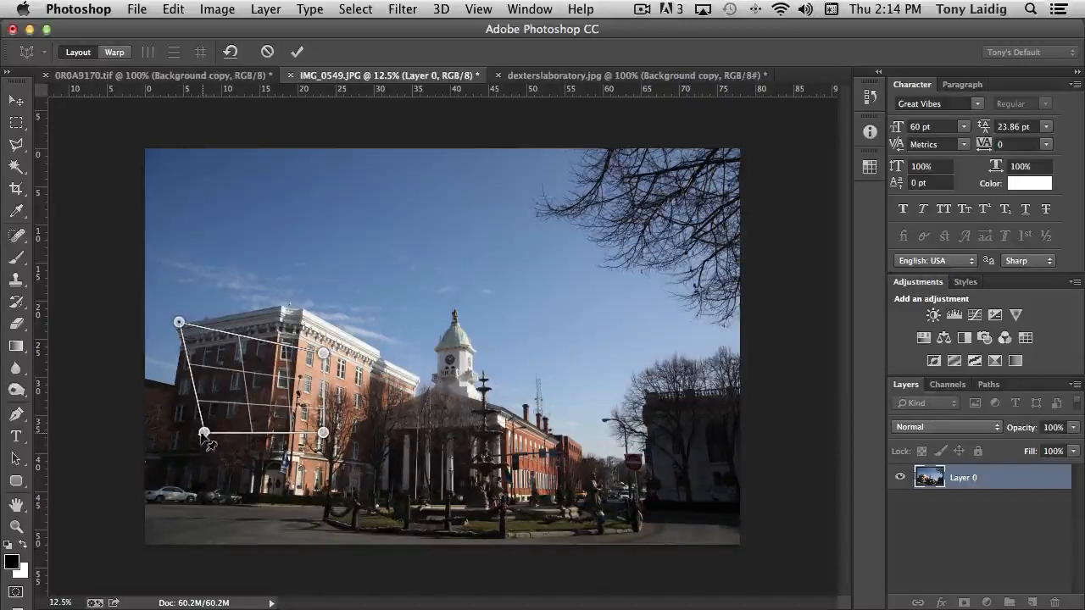
pyautogui.moveTo(204, 434); pyautogui.dragTo(151, 490)
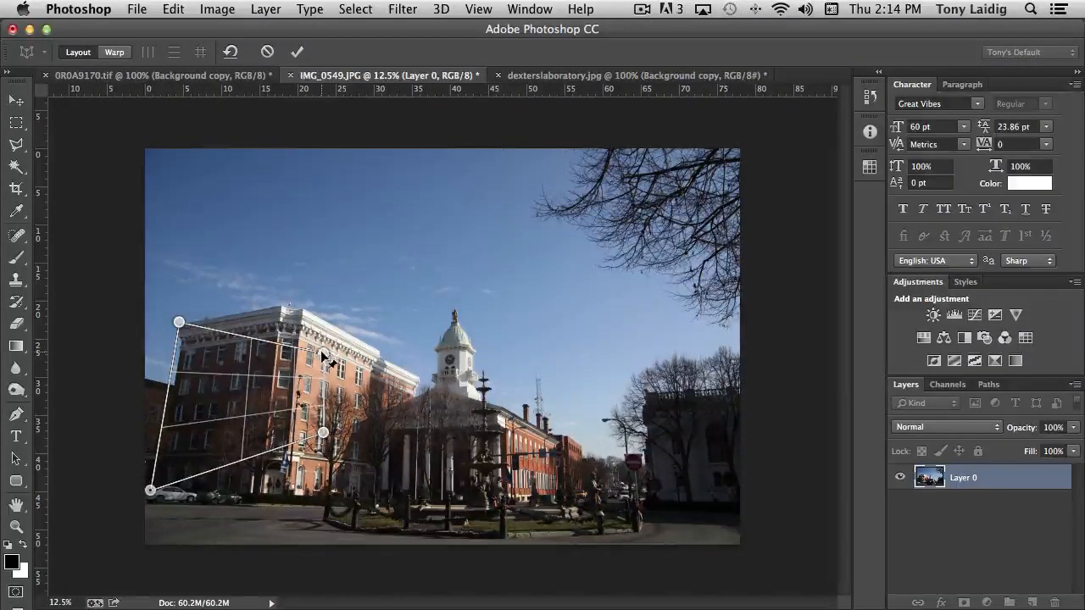
pyautogui.moveTo(323, 355); pyautogui.dragTo(303, 303)
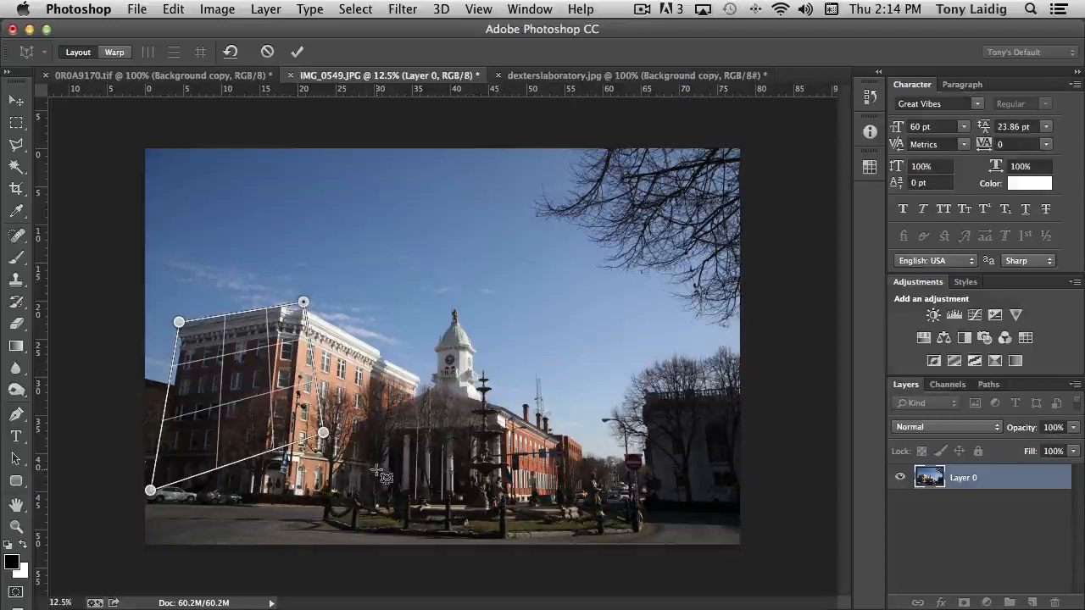
pyautogui.moveTo(323, 433); pyautogui.dragTo(287, 500)
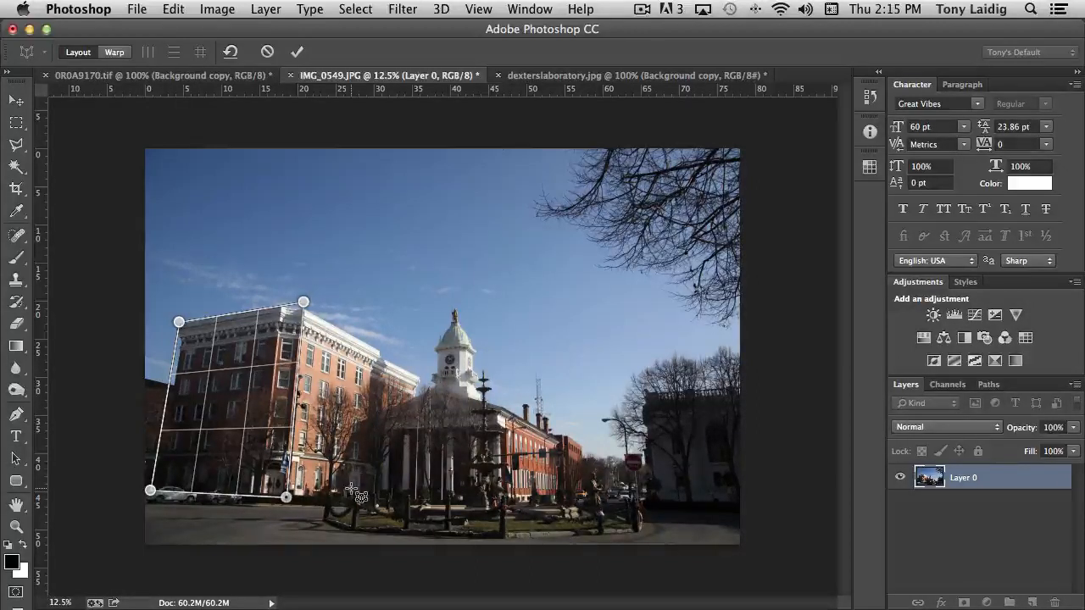
# Add a second perspective plane joined at the building's corner and fit it to the sunlit right facade
pyautogui.click(346, 372)
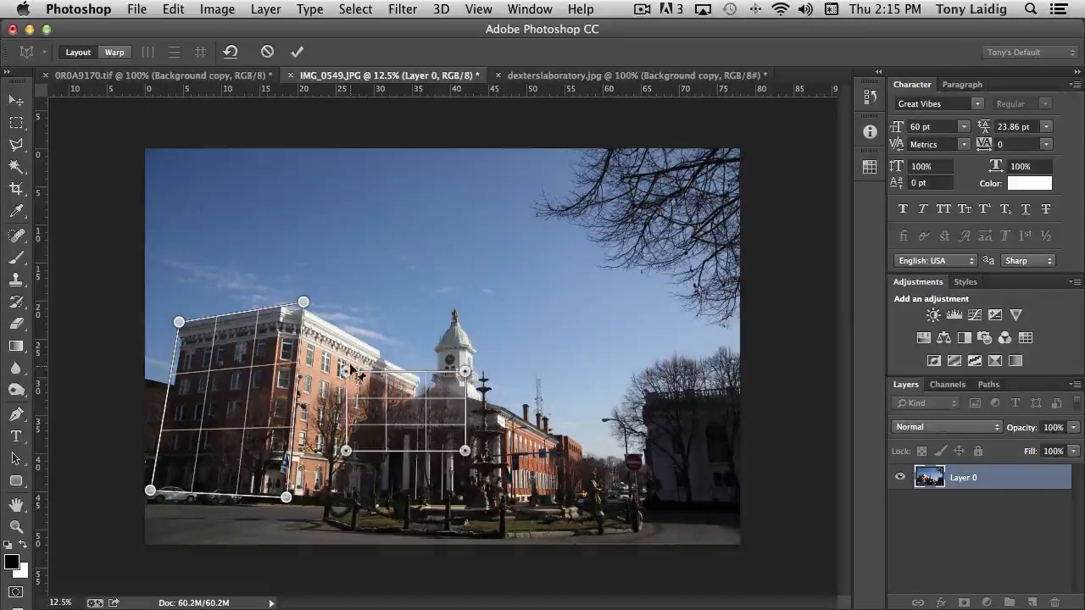
pyautogui.moveTo(344, 373); pyautogui.dragTo(304, 303)
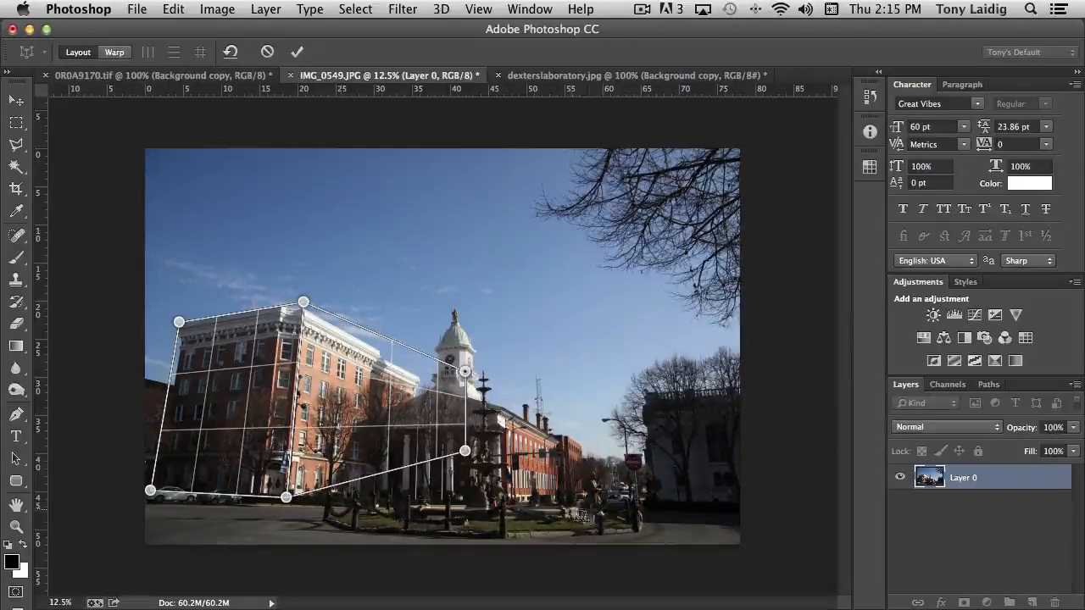
pyautogui.moveTo(465, 450); pyautogui.dragTo(413, 495)
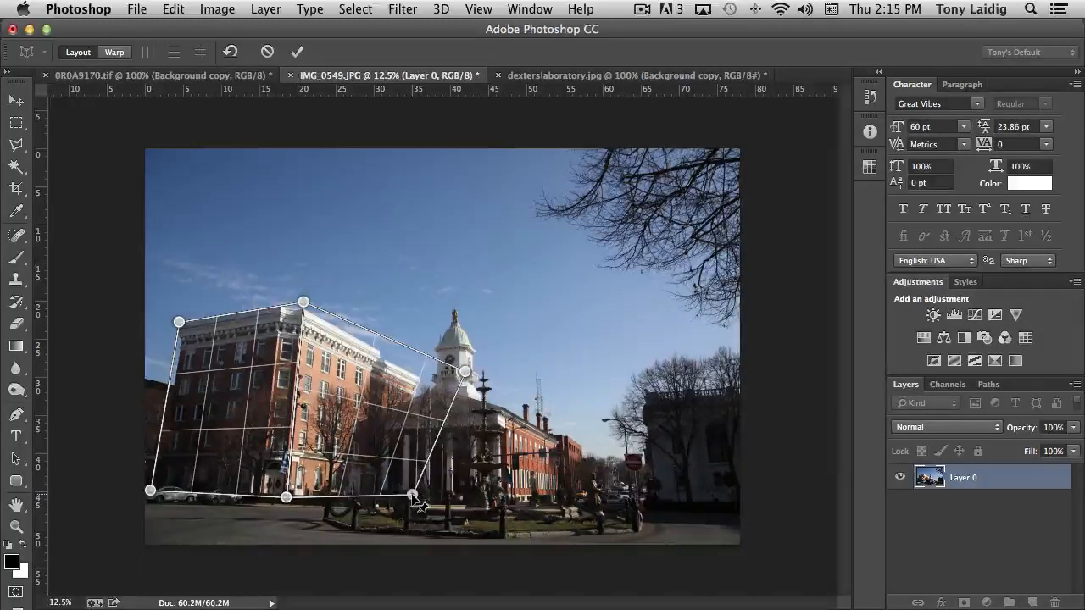
pyautogui.moveTo(464, 372); pyautogui.dragTo(419, 370)
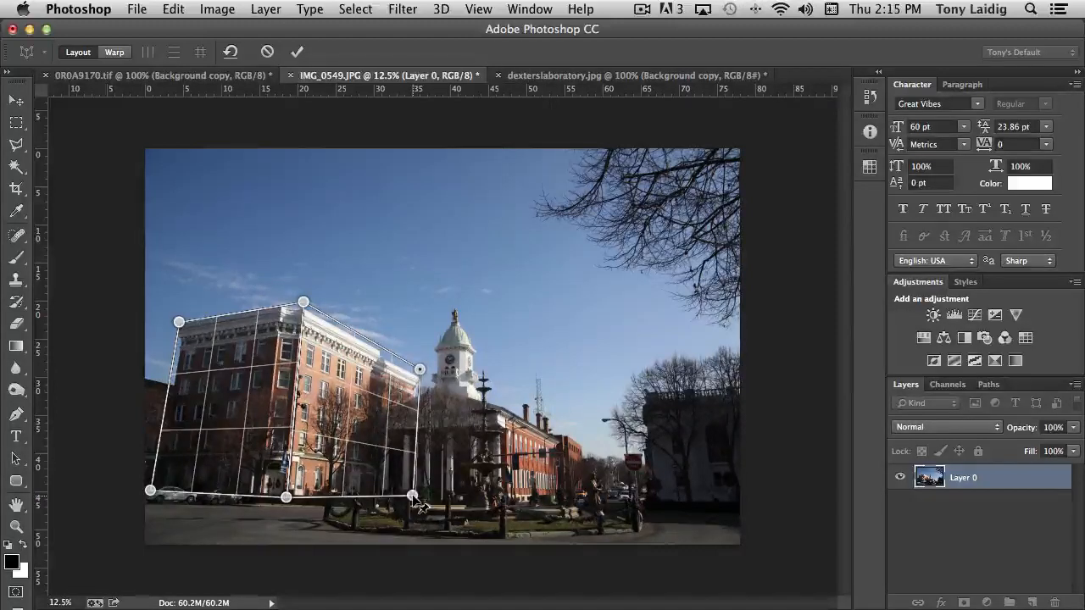
pyautogui.moveTo(414, 498); pyautogui.dragTo(418, 500)
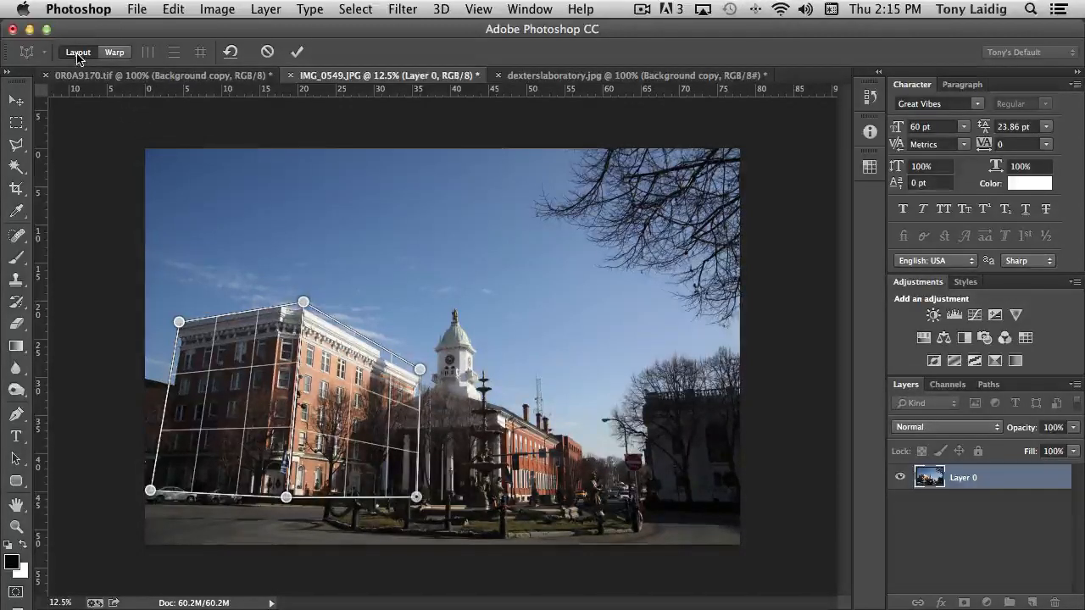
# Switch Perspective Warp to Warp mode, straighten the outer vertical edges of both building planes and apply the warp
pyautogui.click(121, 55)
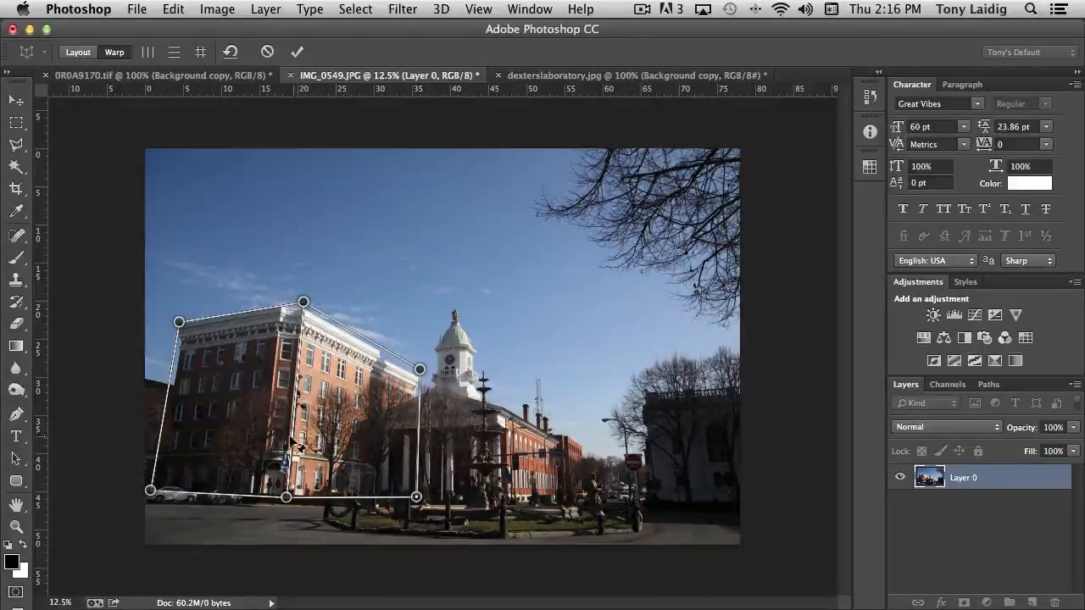
pyautogui.moveTo(157, 498); pyautogui.dragTo(186, 501)
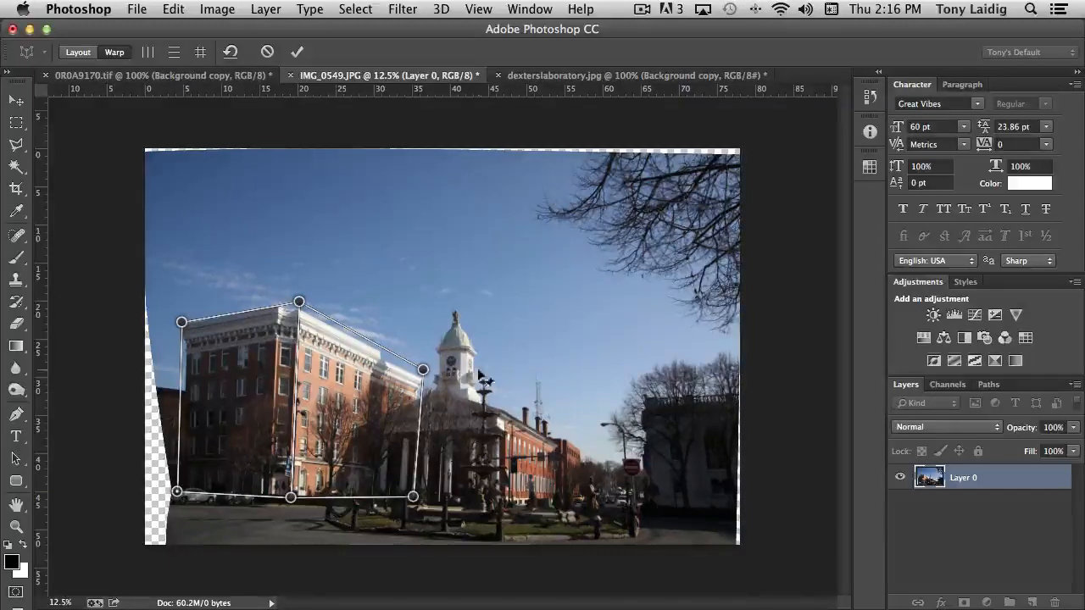
pyautogui.moveTo(423, 372); pyautogui.dragTo(415, 373)
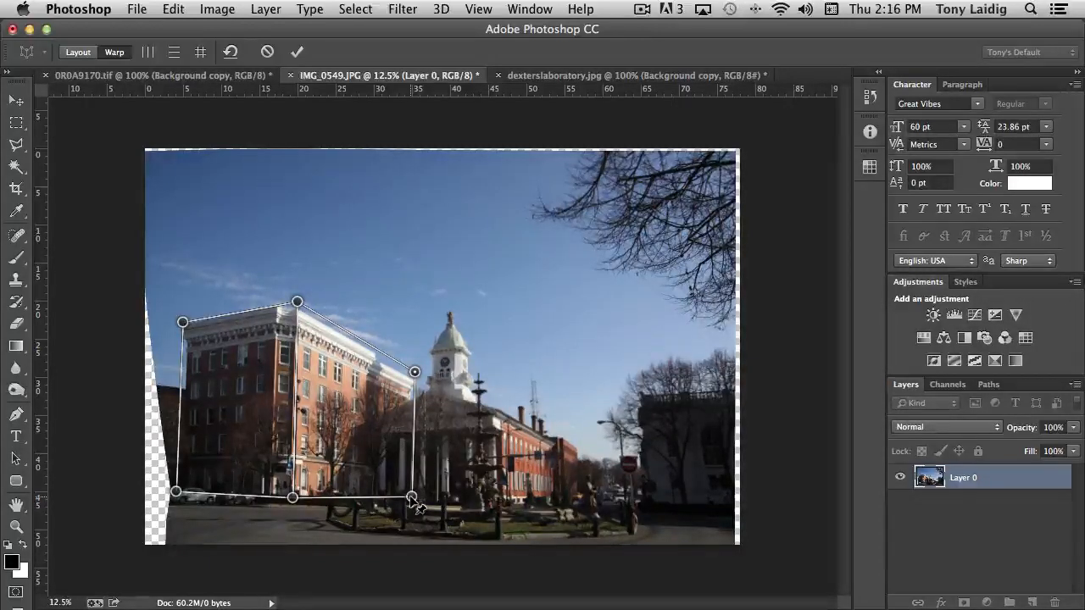
pyautogui.press('Return')
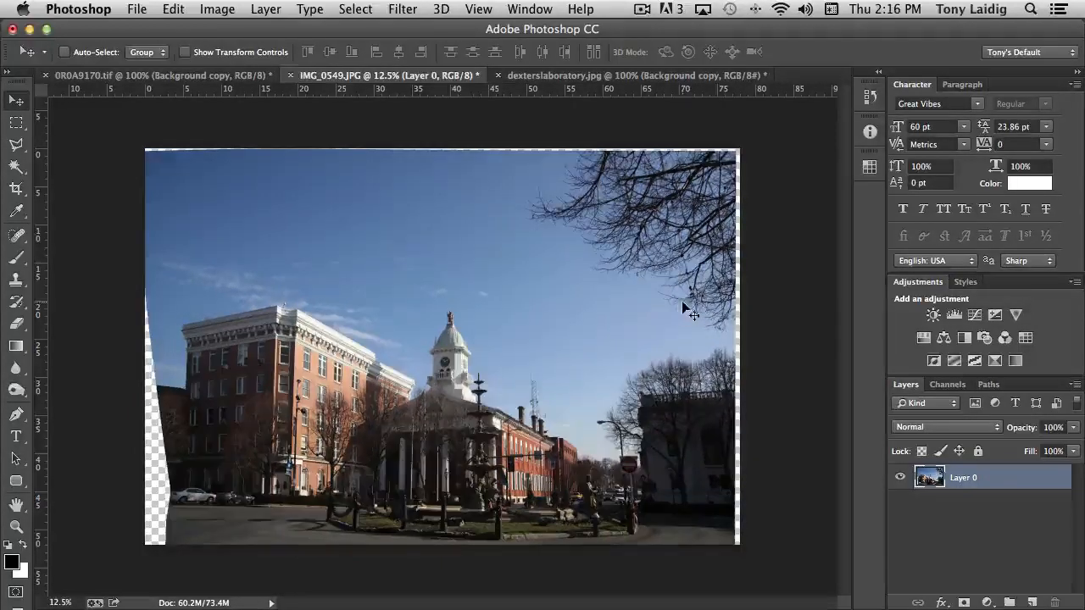
# Compare the Open and Perspective Warp history states of the photo, ending on the warped version
pyautogui.click(870, 97)
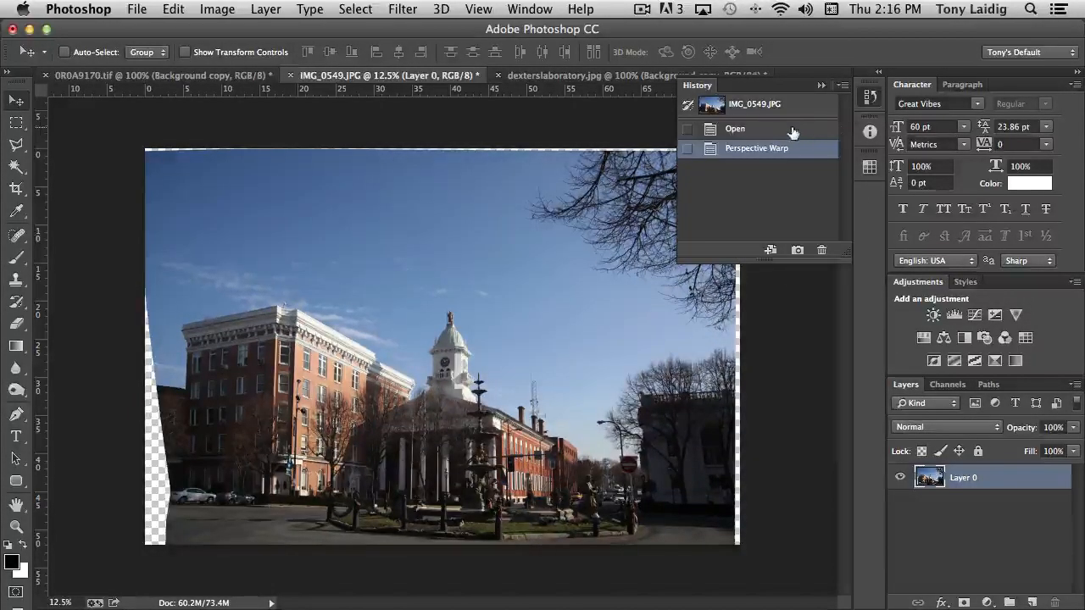
pyautogui.click(790, 132)
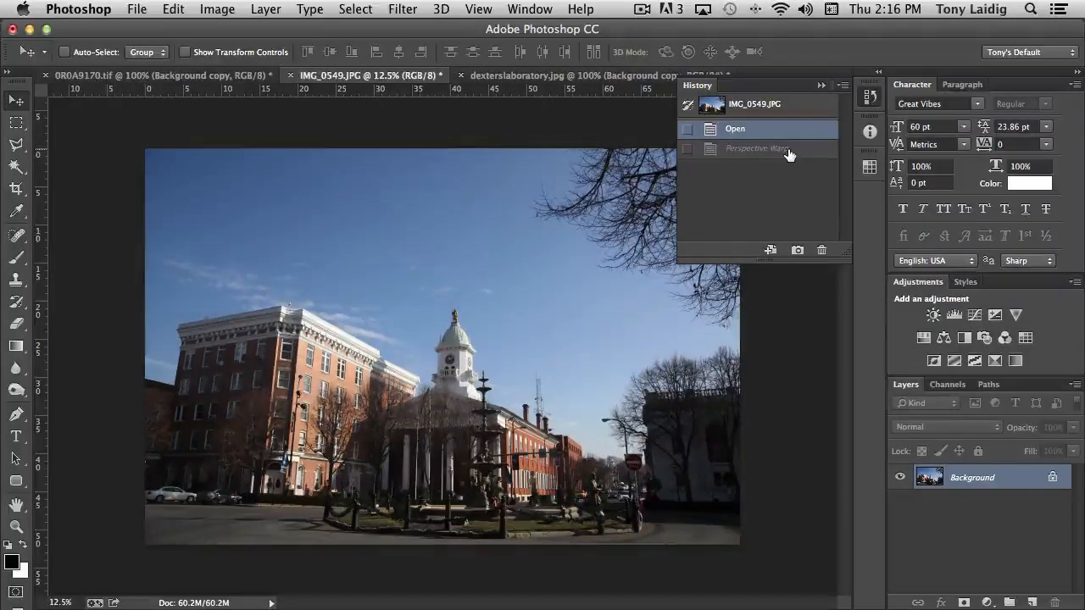
pyautogui.click(788, 150)
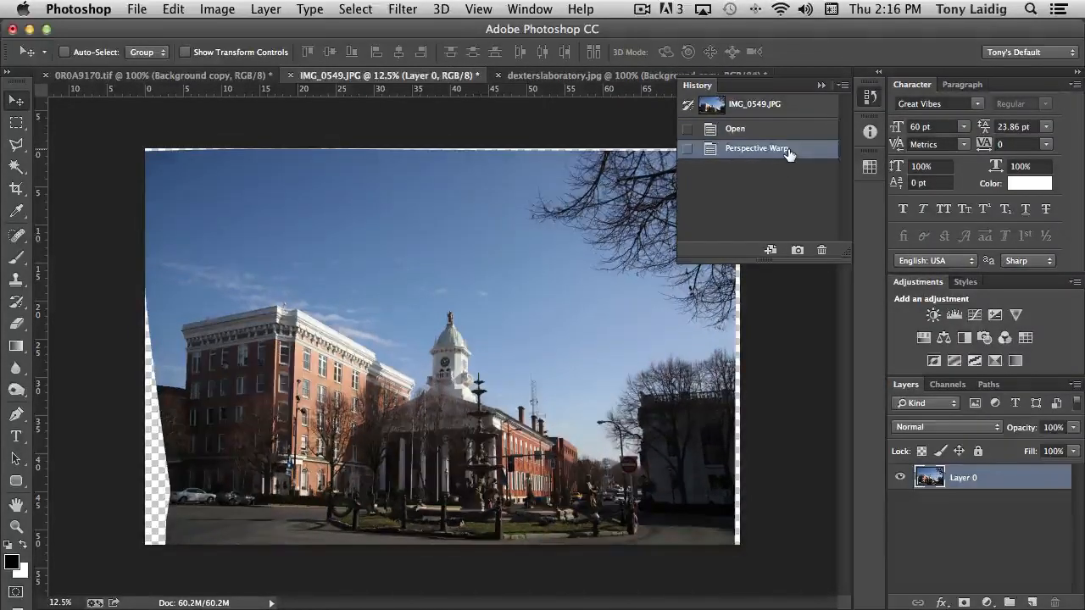
pyautogui.click(791, 129)
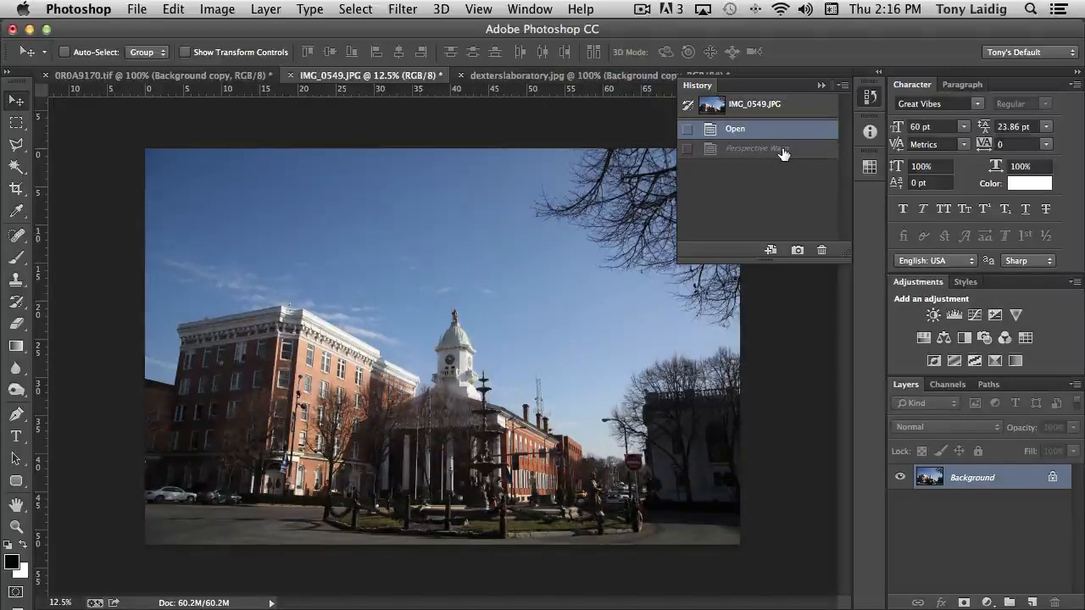
pyautogui.click(784, 150)
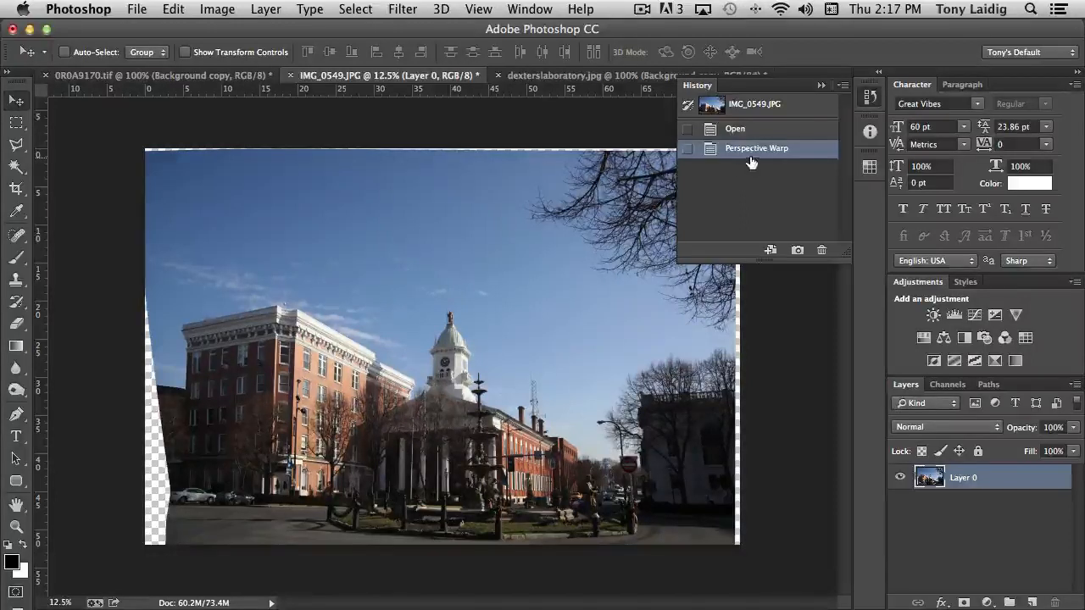
pyautogui.click(871, 97)
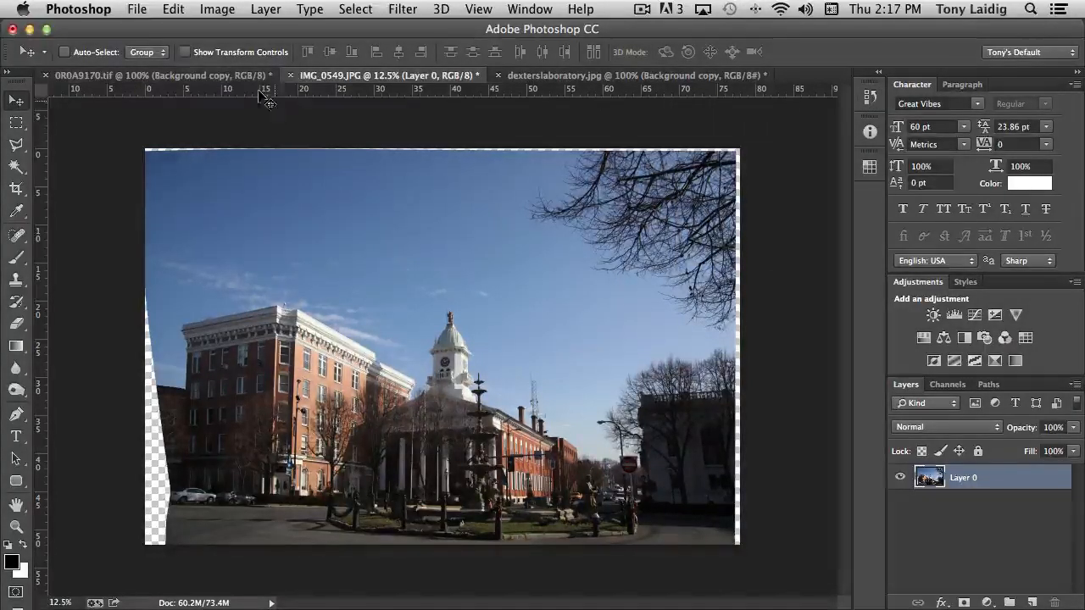
pyautogui.click(181, 12)
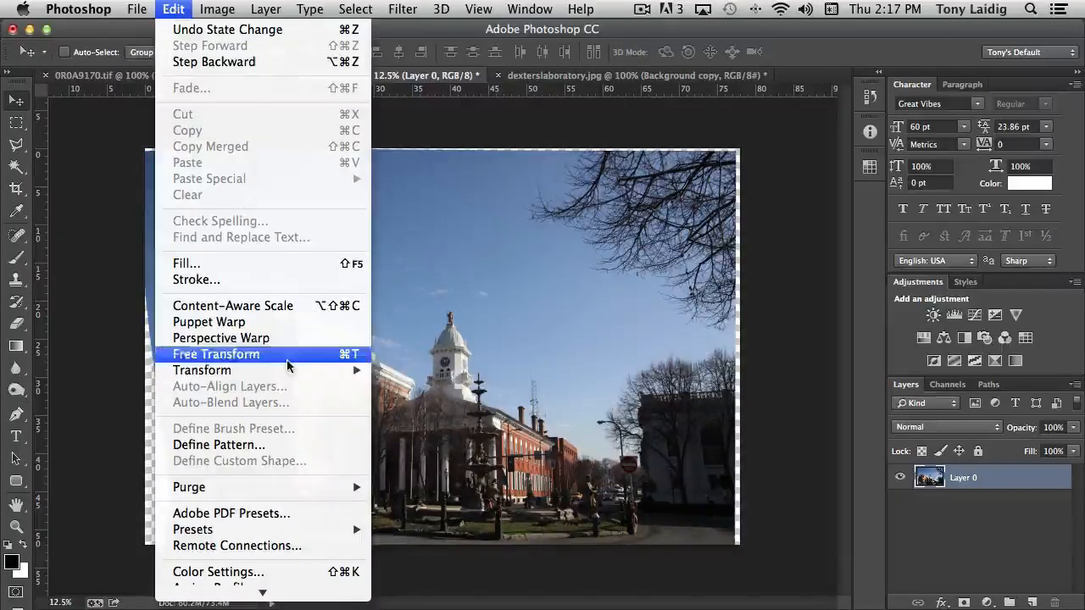
pyautogui.moveTo(289, 378)
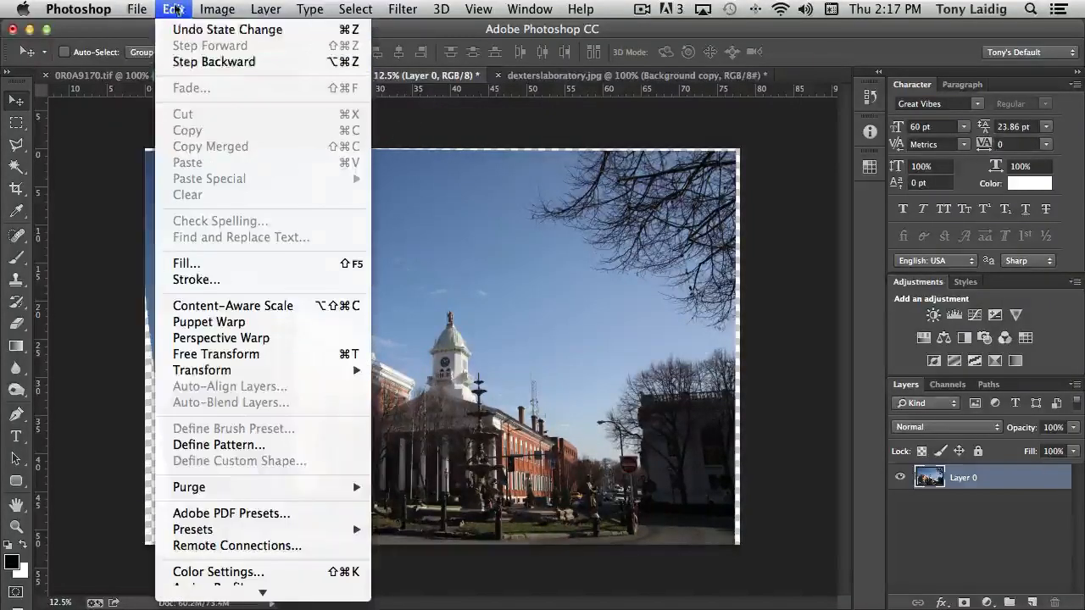
pyautogui.moveTo(217, 9)
pyautogui.click(444, 34)
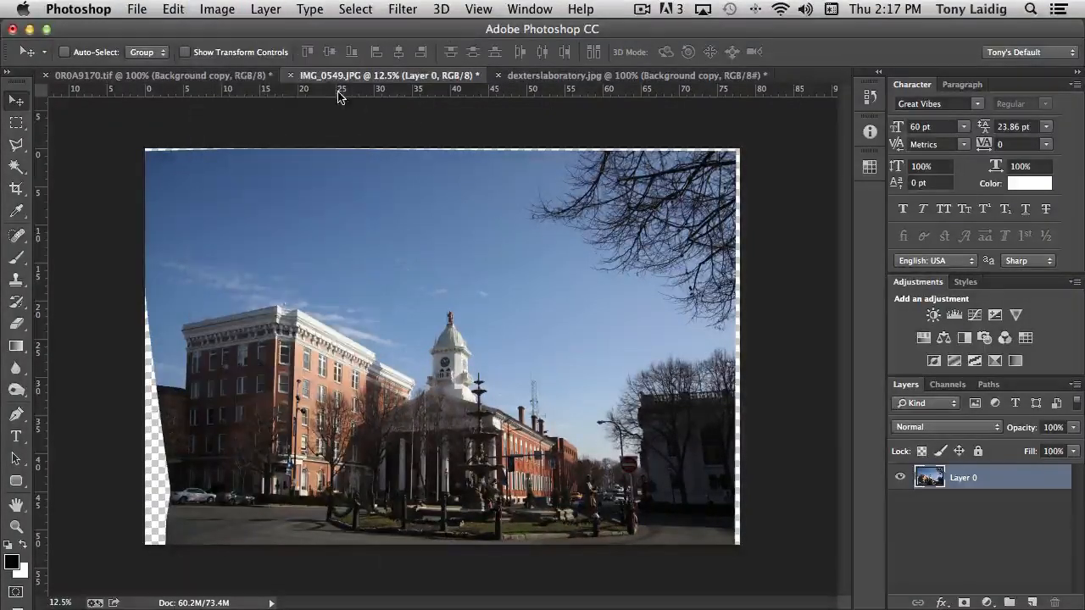
pyautogui.click(212, 81)
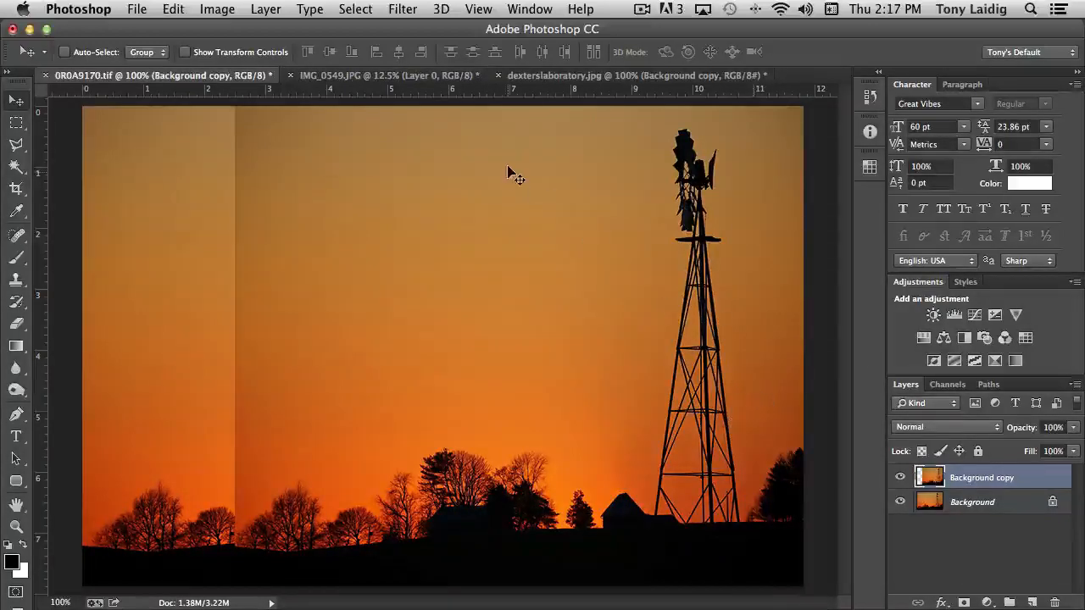
pyautogui.click(411, 78)
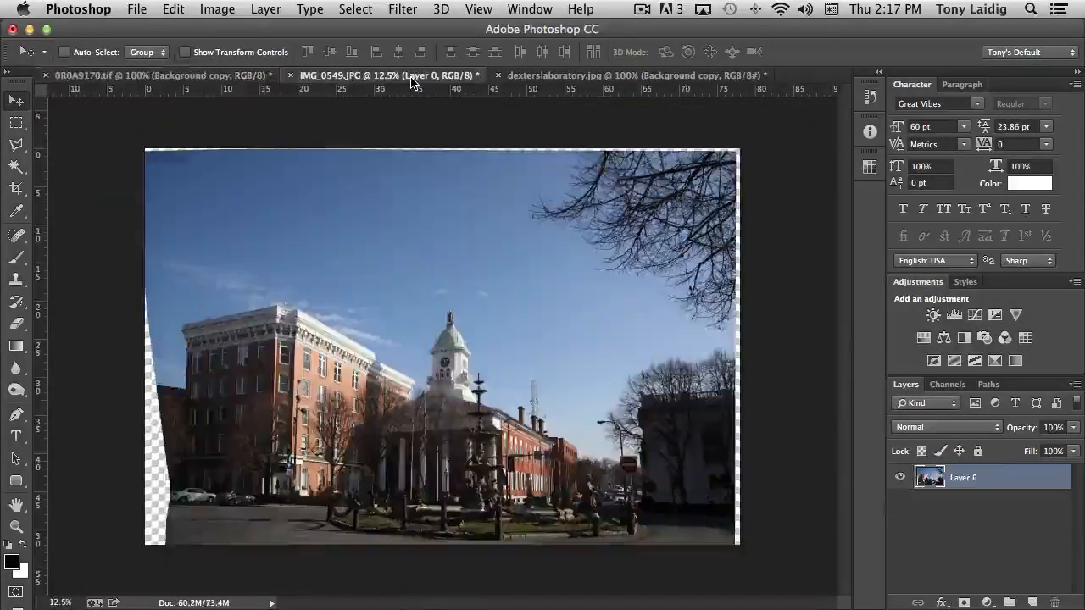
# Copy the cartoon character layer from dexterslaboratory.jpg into IMG_0549.JPG, placing it on the street at the photo's lower right
pyautogui.click(567, 76)
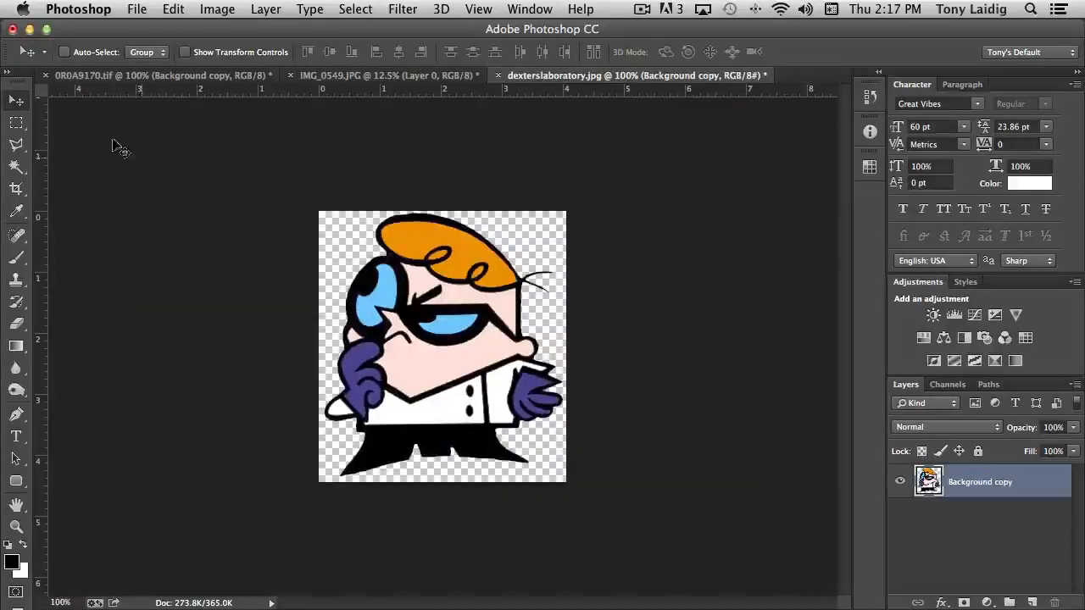
pyautogui.moveTo(416, 276); pyautogui.dragTo(379, 75)
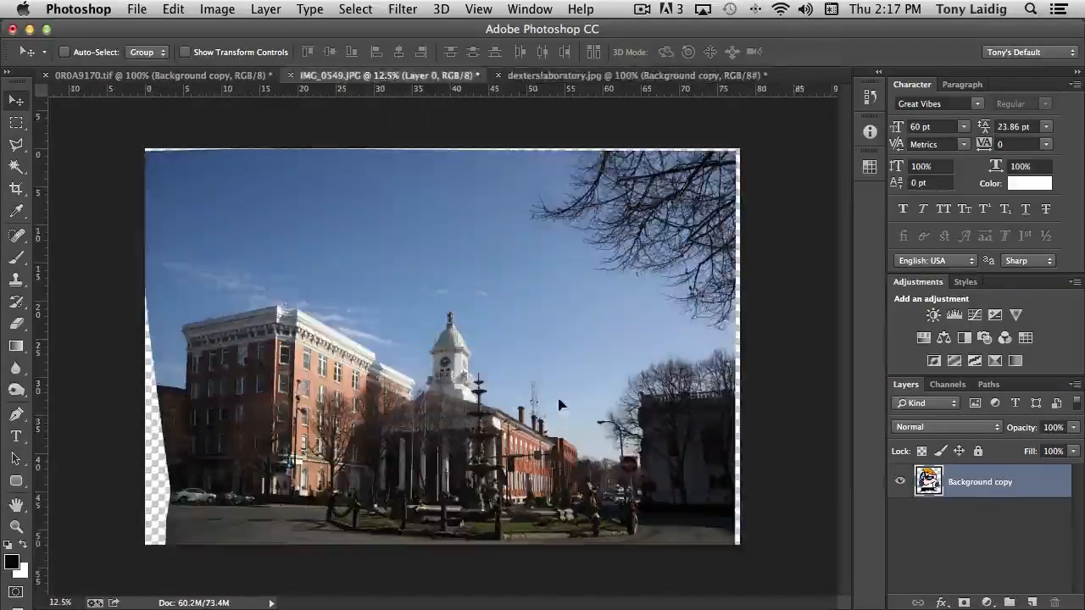
pyautogui.moveTo(559, 405); pyautogui.dragTo(667, 529)
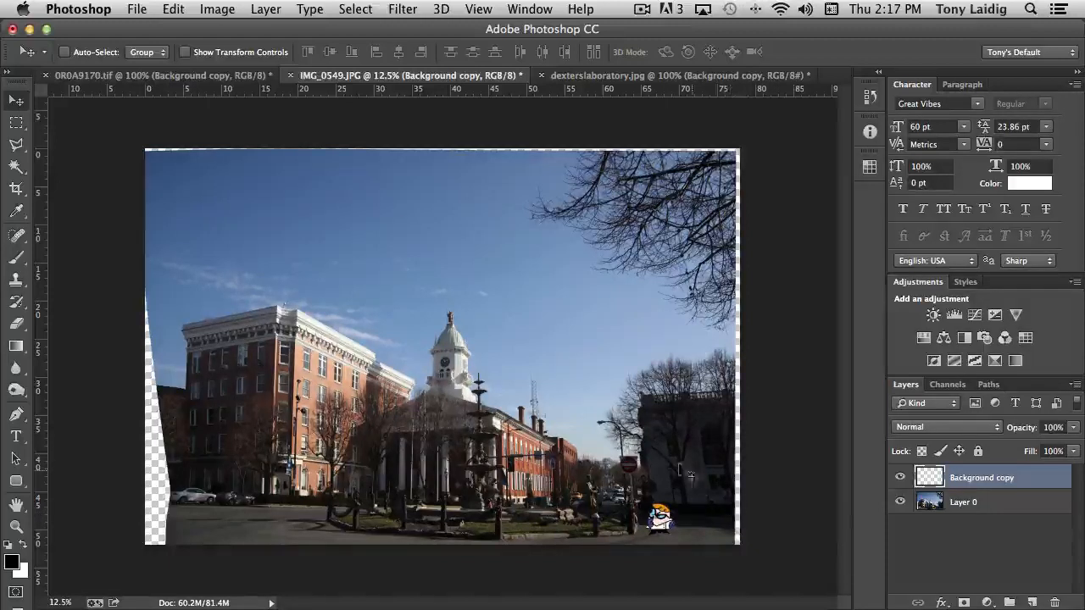
# Free-transform Layer 0 and scale it by its corners to about 95.24% width and 96.52% height
pyautogui.click(931, 506)
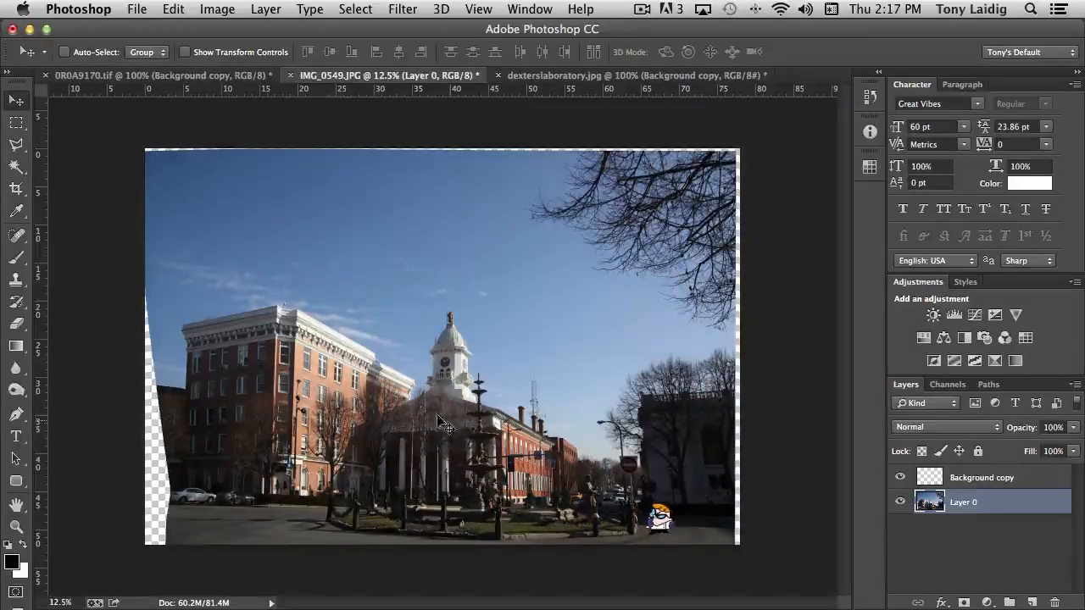
pyautogui.click(173, 10)
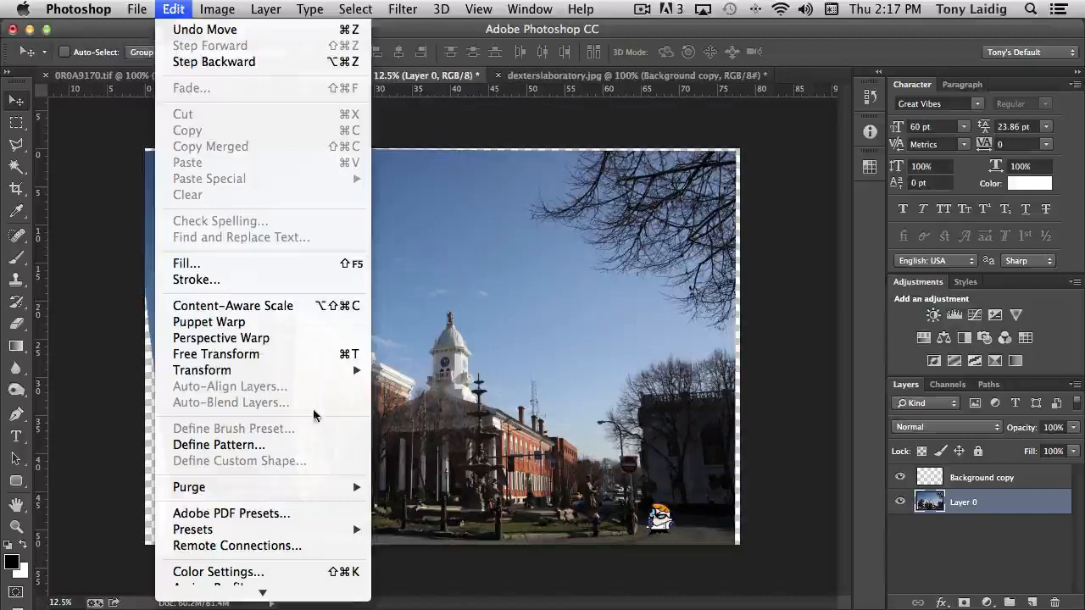
pyautogui.click(242, 354)
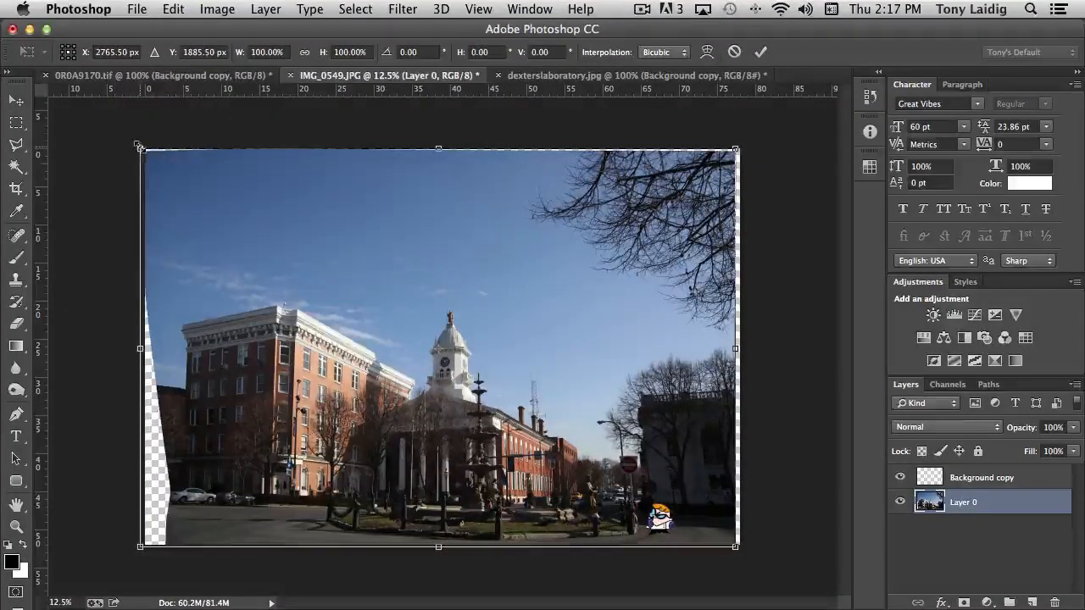
pyautogui.moveTo(139, 146); pyautogui.dragTo(174, 169)
pyautogui.rightClick(293, 219)
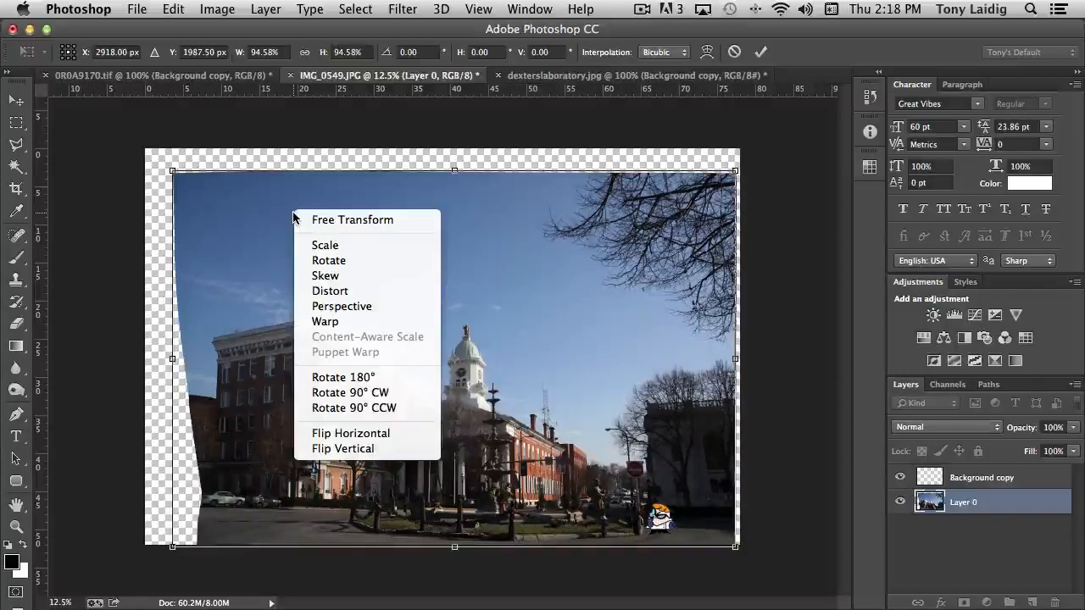
pyautogui.click(375, 222)
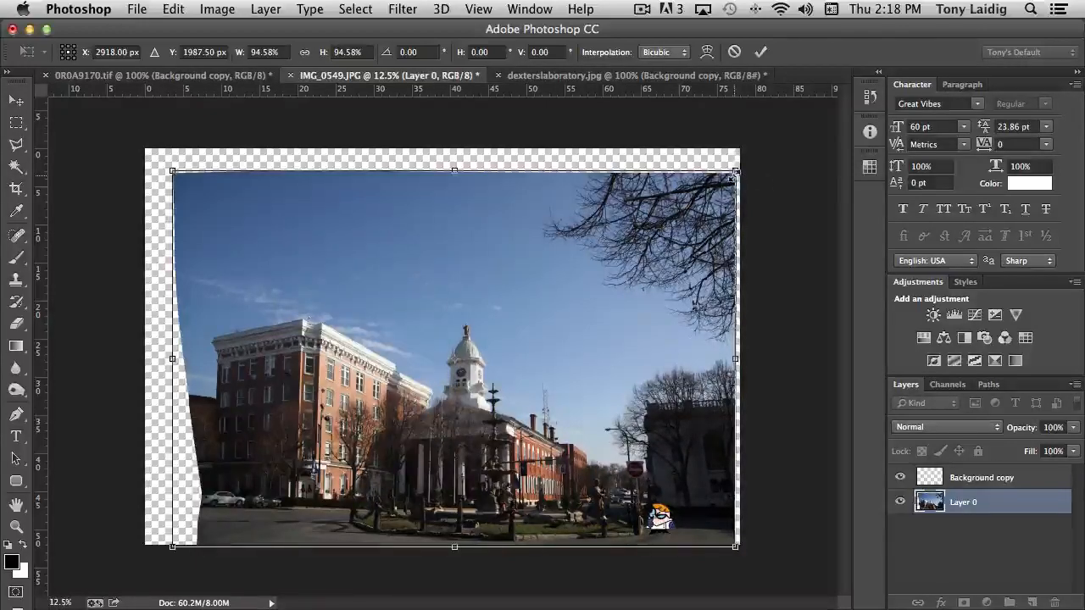
pyautogui.moveTo(735, 172)
pyautogui.mouseDown()
pyautogui.moveTo(730, 226)
pyautogui.moveTo(634, 171)
pyautogui.moveTo(693, 156)
pyautogui.moveTo(739, 163)
pyautogui.mouseUp()
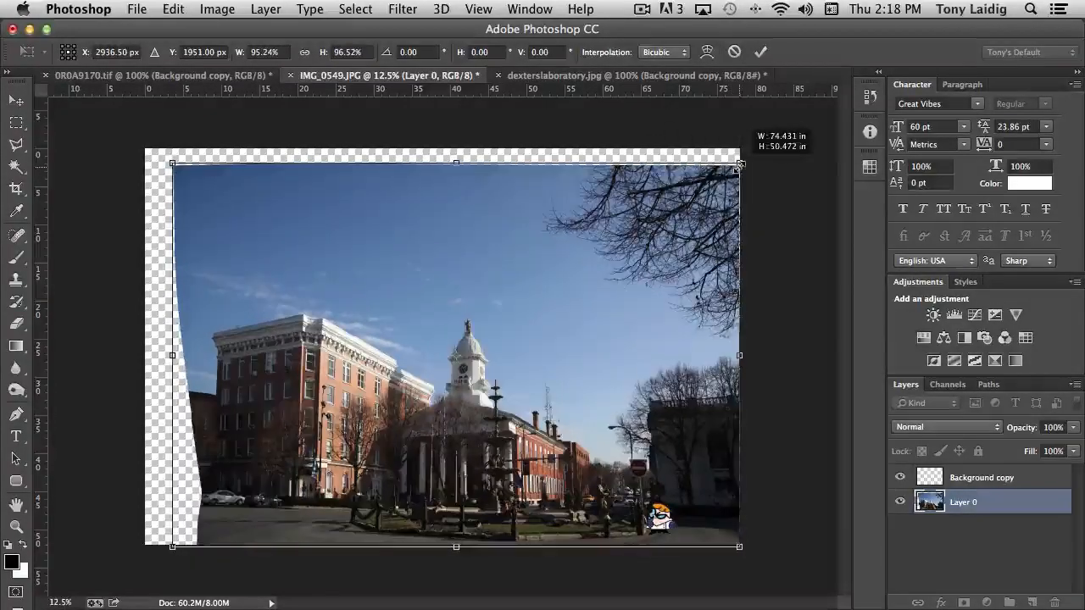
# Rotate the photo layer about 8° clockwise and skew its upper-right corner inward to a horizontal skew of about 11.8°
pyautogui.rightClick(625, 224)
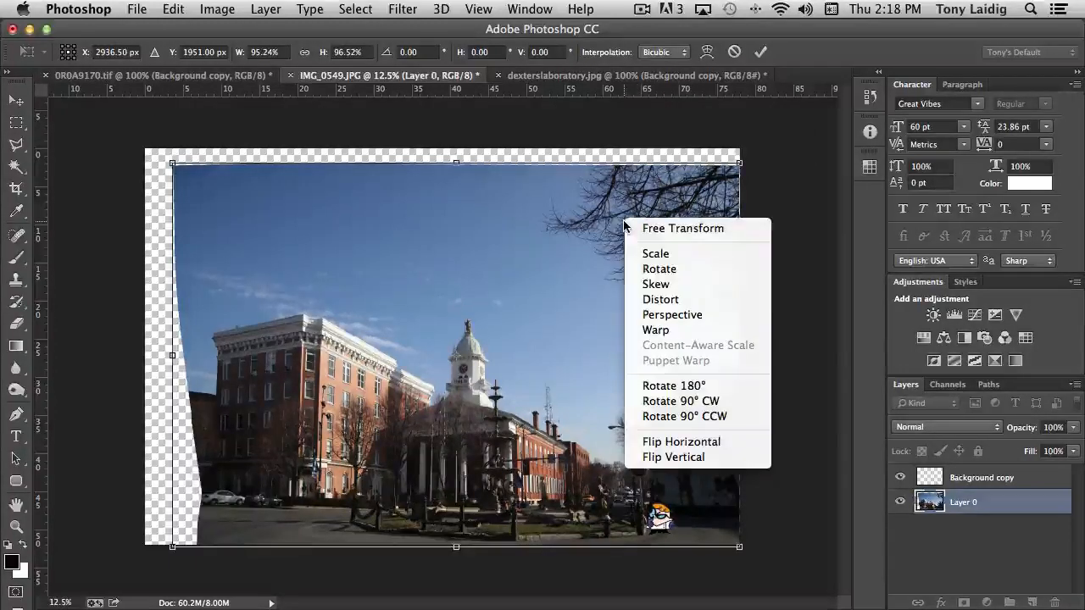
pyautogui.click(668, 270)
pyautogui.moveTo(748, 158); pyautogui.dragTo(762, 205)
pyautogui.rightClick(577, 240)
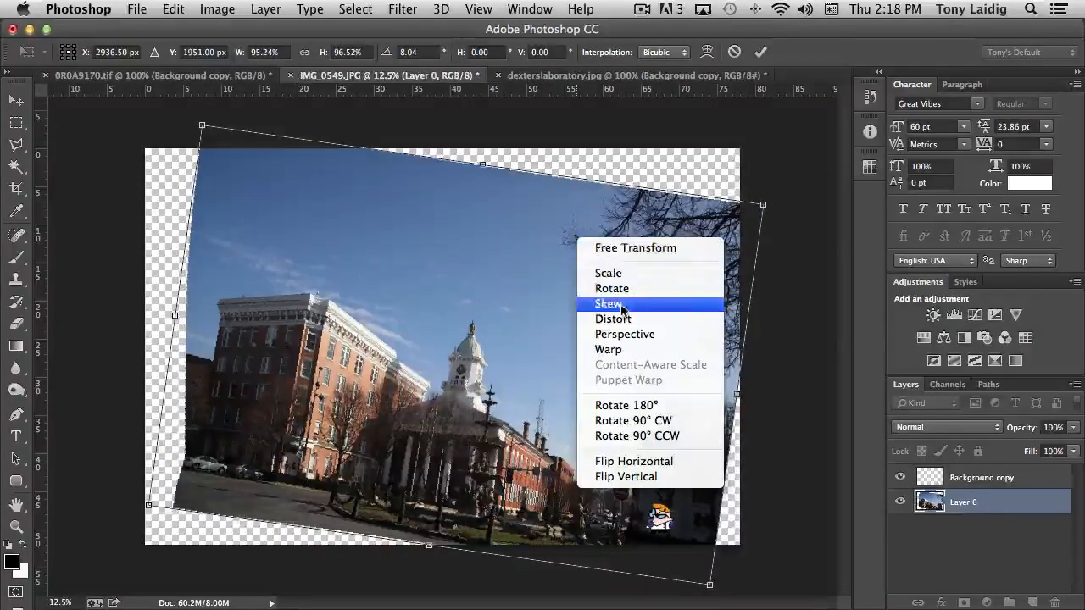
pyautogui.click(646, 302)
pyautogui.moveTo(763, 205); pyautogui.dragTo(639, 212)
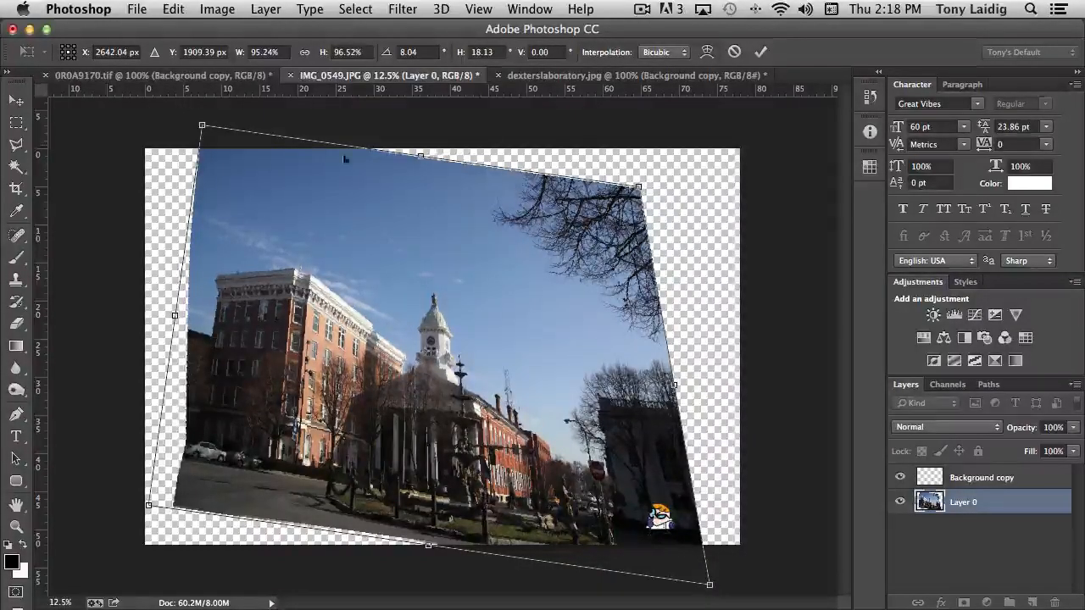
pyautogui.moveTo(638, 191); pyautogui.dragTo(683, 193)
# Apply a Perspective transform to the photo layer by pulling its upper-left corner inward
pyautogui.rightClick(586, 244)
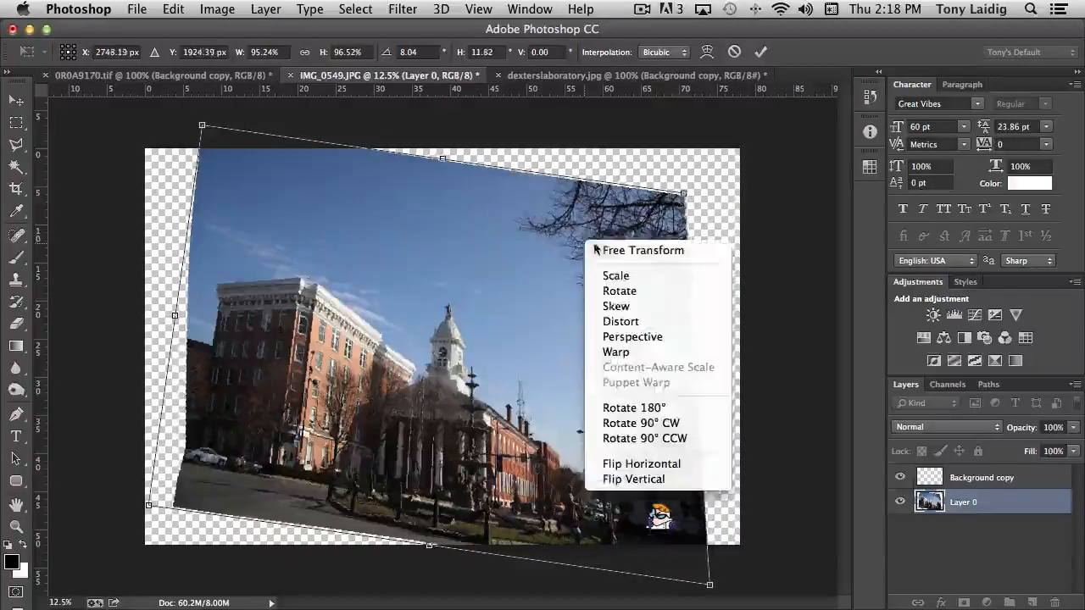
pyautogui.click(632, 336)
pyautogui.moveTo(206, 127); pyautogui.dragTo(275, 197)
# Switch the transform to Warp, pull the upper-left corner and left edge outward, and bend the interior mesh over the sky and buildings
pyautogui.rightClick(335, 231)
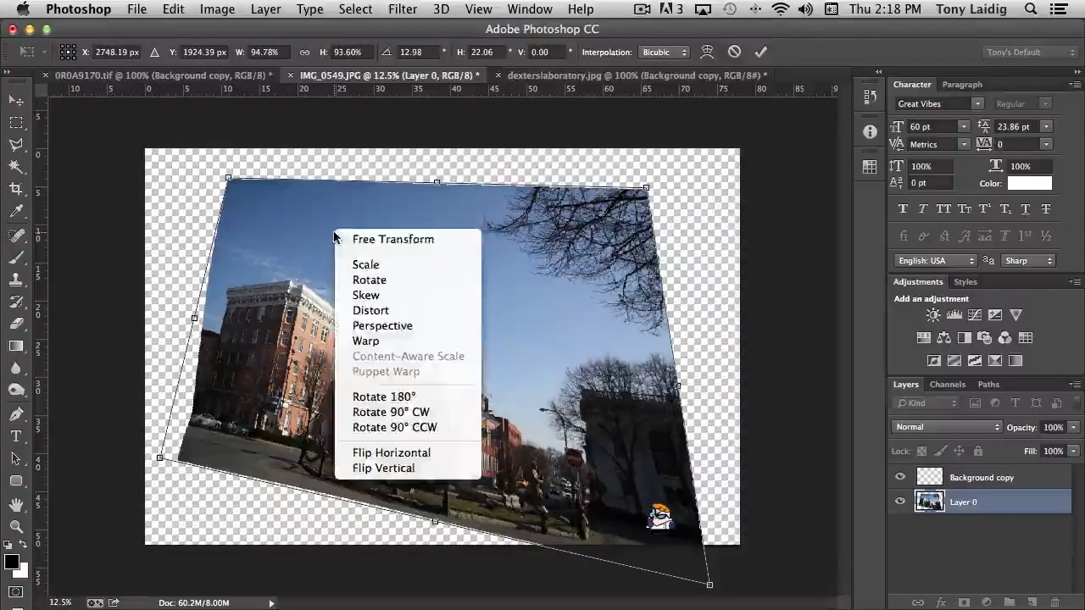
pyautogui.click(388, 342)
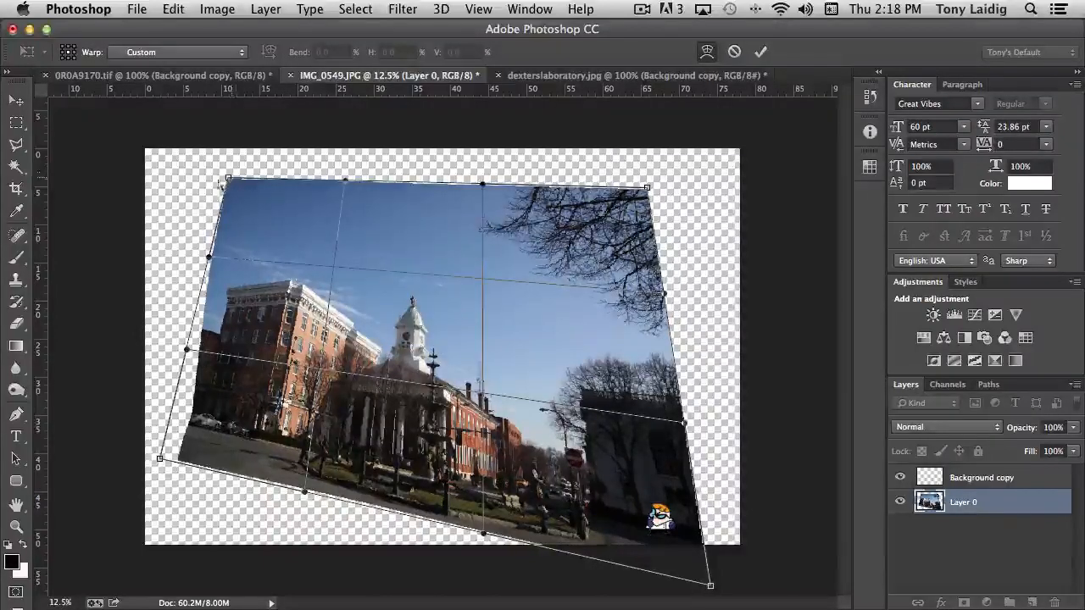
pyautogui.moveTo(225, 181); pyautogui.dragTo(167, 177)
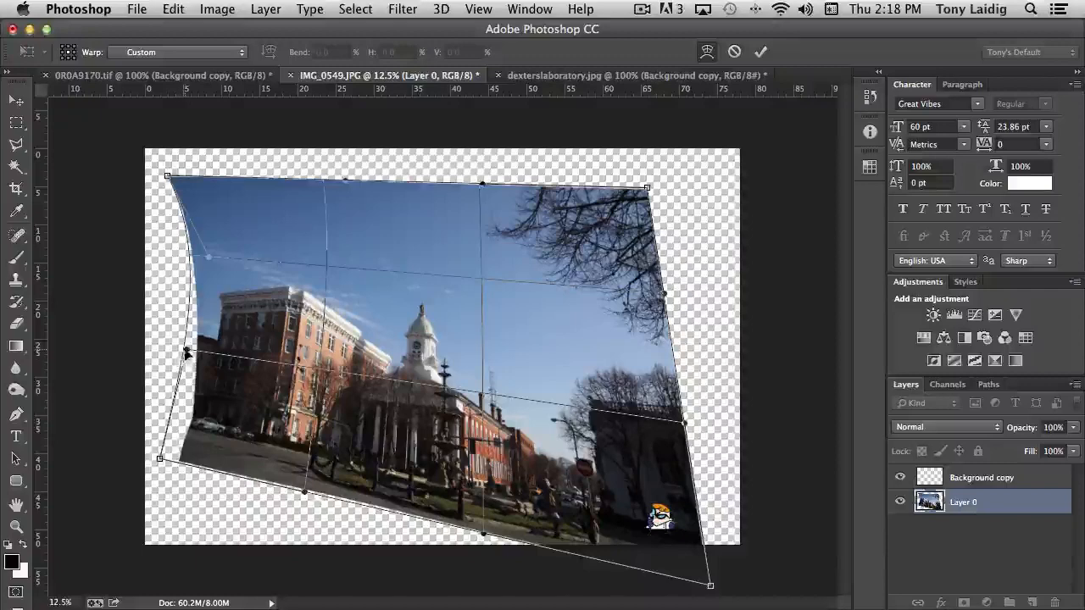
pyautogui.moveTo(187, 354); pyautogui.dragTo(145, 356)
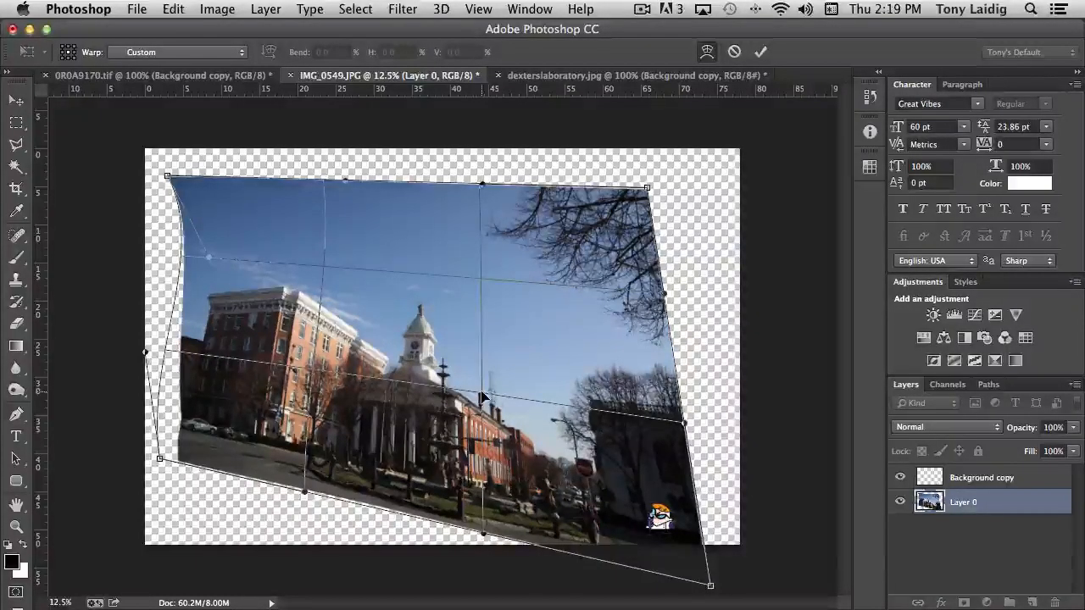
pyautogui.moveTo(480, 395); pyautogui.dragTo(486, 377)
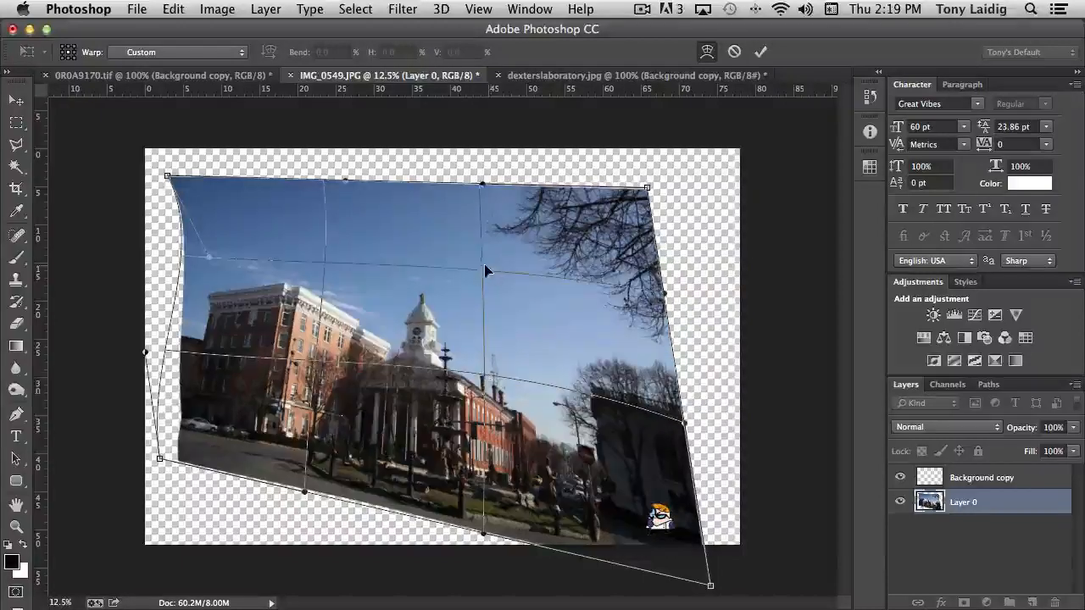
pyautogui.moveTo(484, 272); pyautogui.dragTo(483, 291)
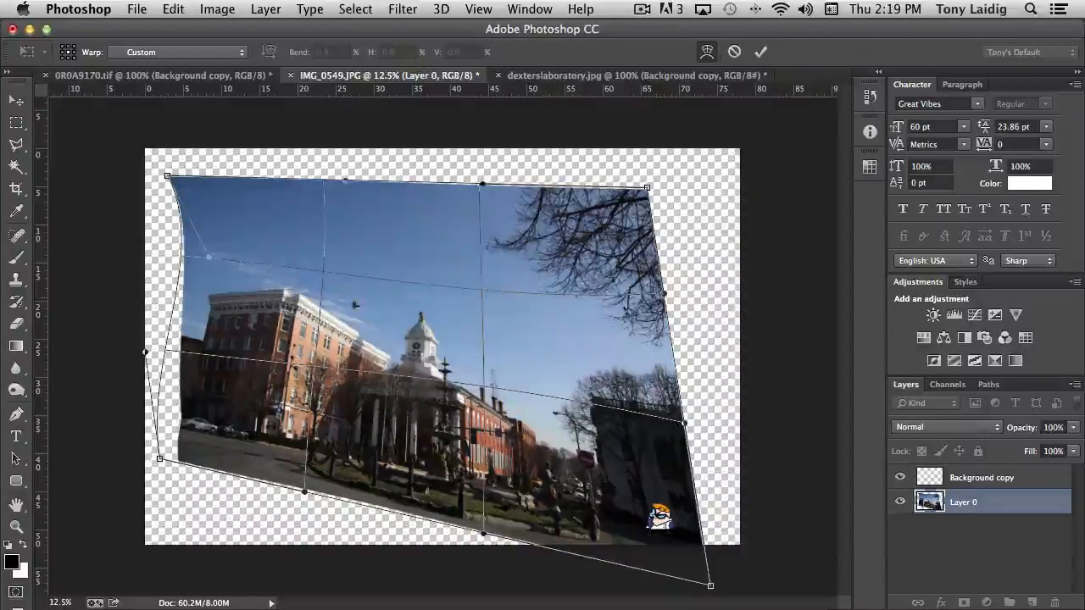
pyautogui.moveTo(322, 276); pyautogui.dragTo(314, 394)
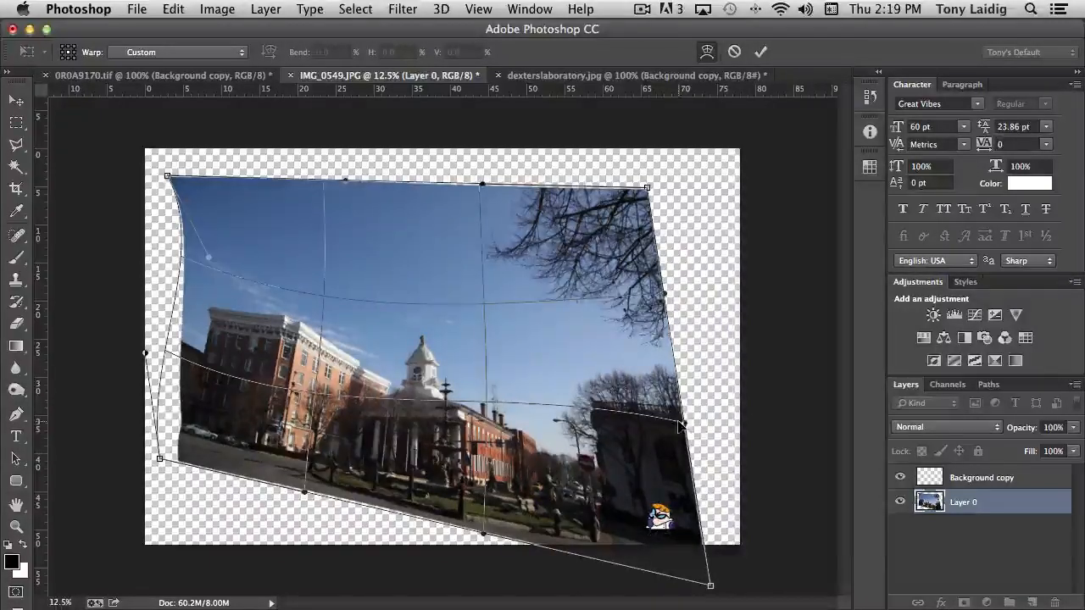
# Bend the photo's right edge inward, pull it partly back out with the warp handles, and discard the whole transform
pyautogui.moveTo(678, 433); pyautogui.dragTo(609, 422)
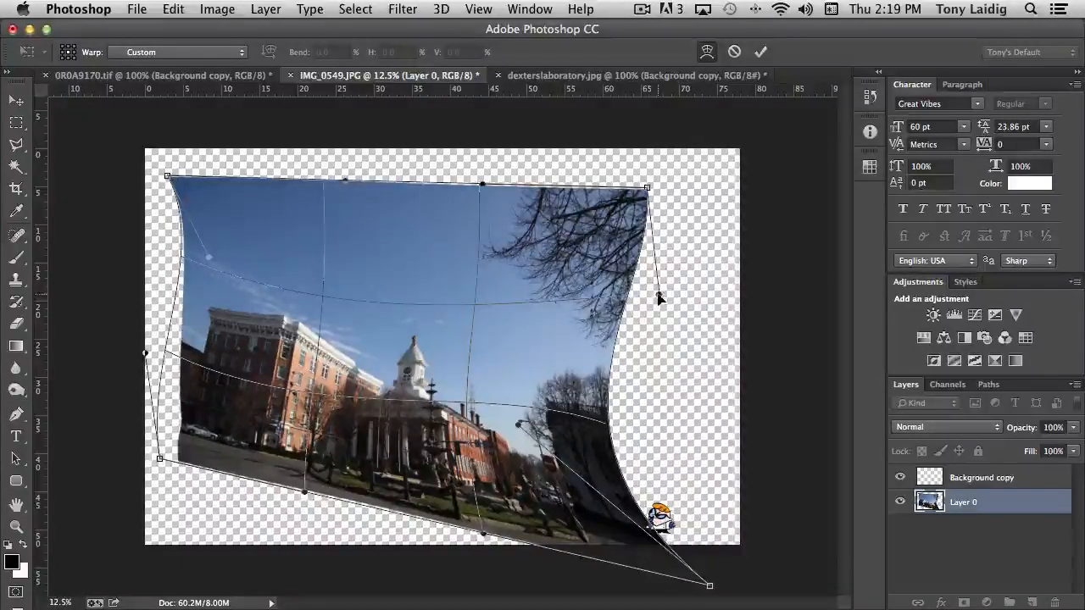
pyautogui.moveTo(659, 297); pyautogui.dragTo(697, 308)
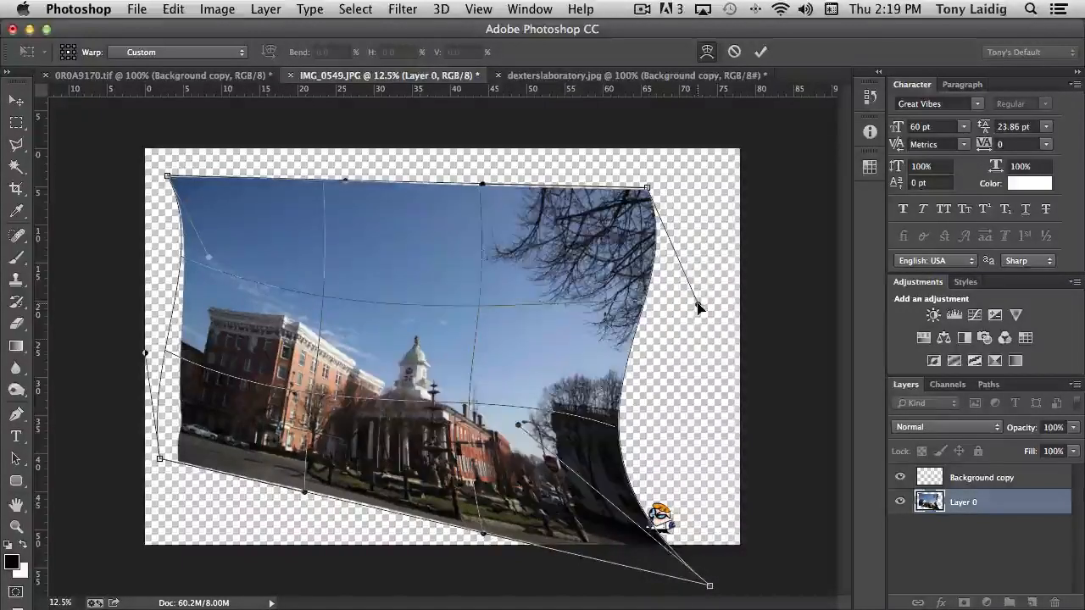
pyautogui.moveTo(626, 410); pyautogui.dragTo(683, 416)
pyautogui.press('Return')
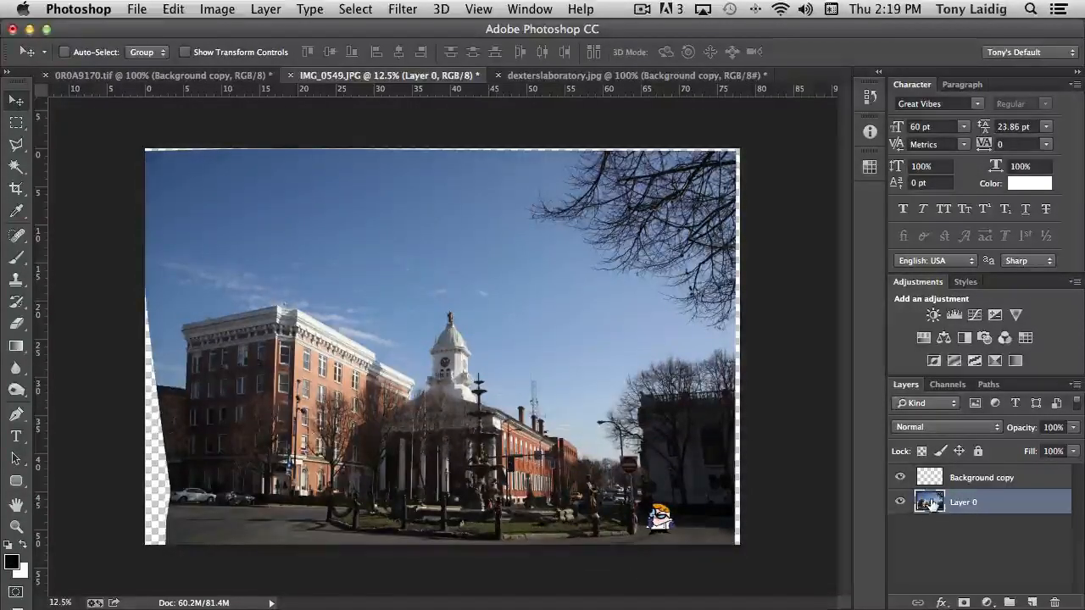
# Duplicate Layer 0 and scale the copy down to about 54.5% toward the photo's lower-right corner
pyautogui.moveTo(931, 504); pyautogui.dragTo(1031, 603)
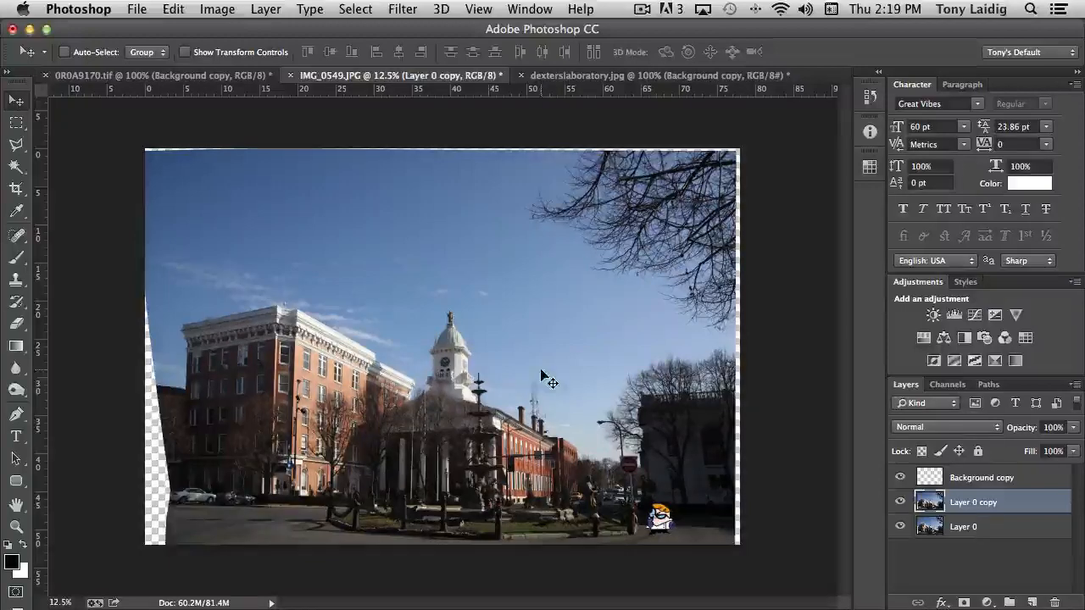
pyautogui.click(136, 10)
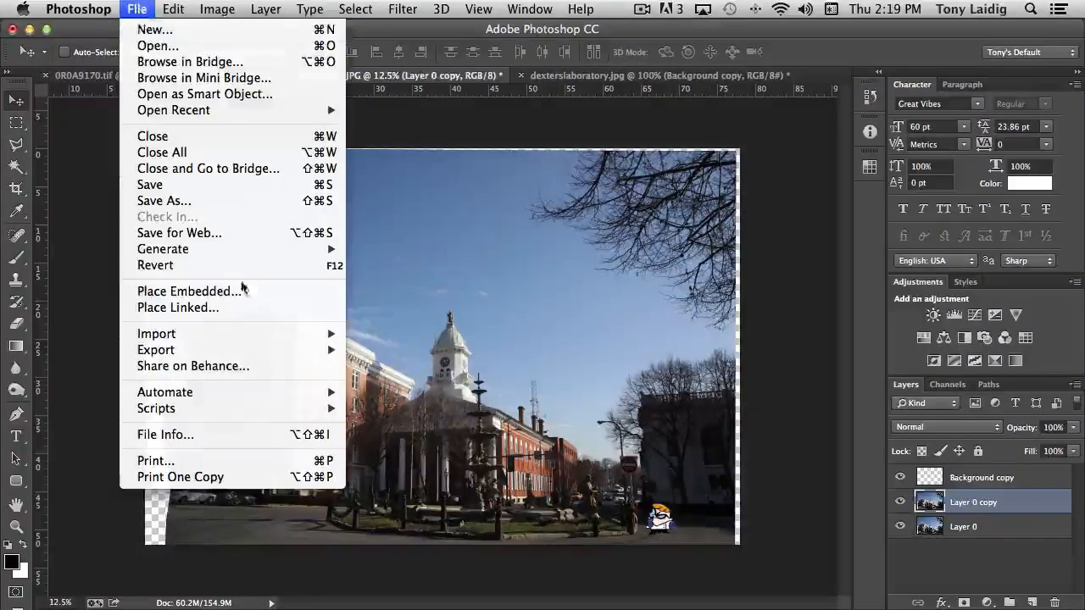
pyautogui.moveTo(173, 9)
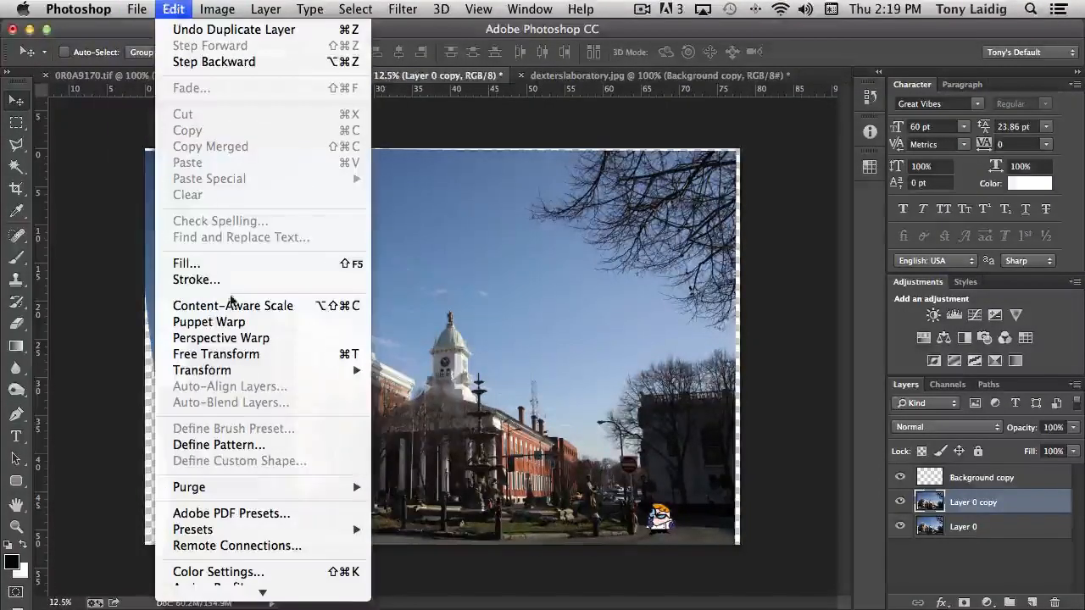
pyautogui.moveTo(216, 373)
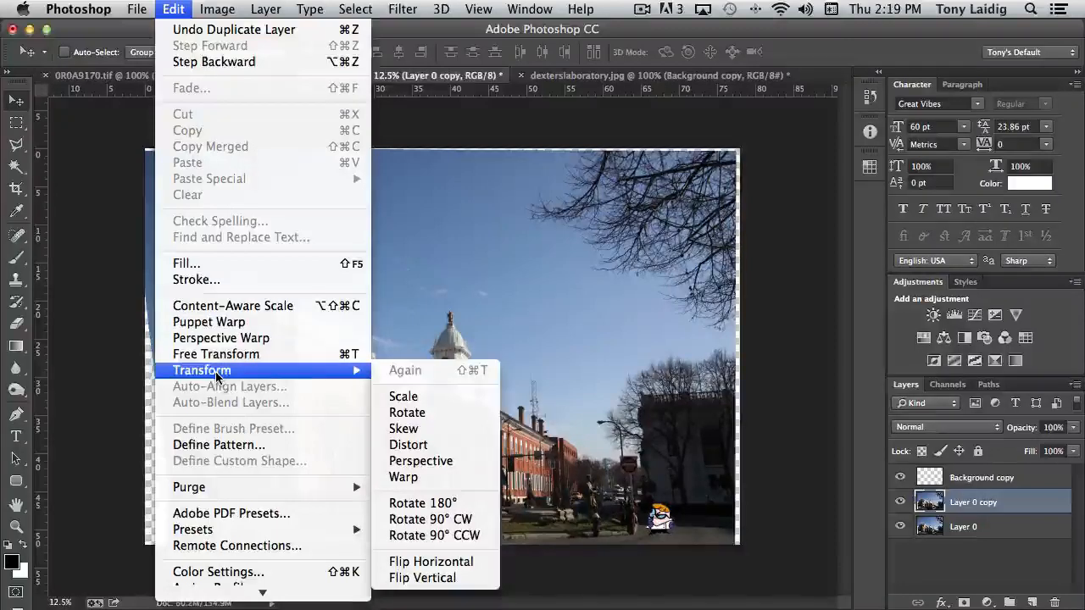
pyautogui.click(402, 397)
pyautogui.moveTo(142, 149); pyautogui.dragTo(411, 346)
pyautogui.press('super+equal')
pyautogui.press('super+equal')
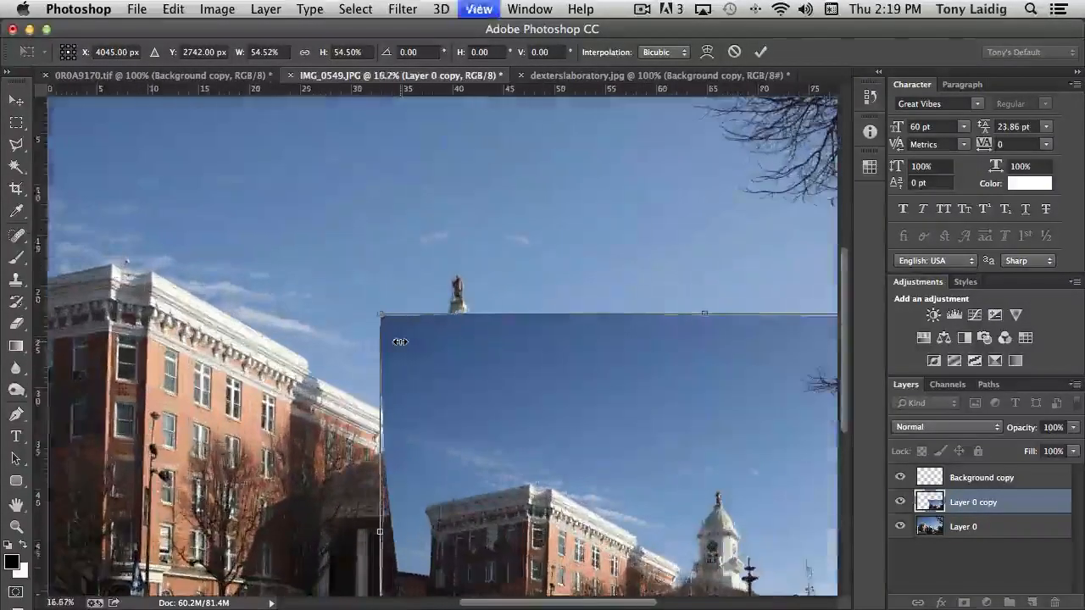
pyautogui.scroll(-10, 636, 399)
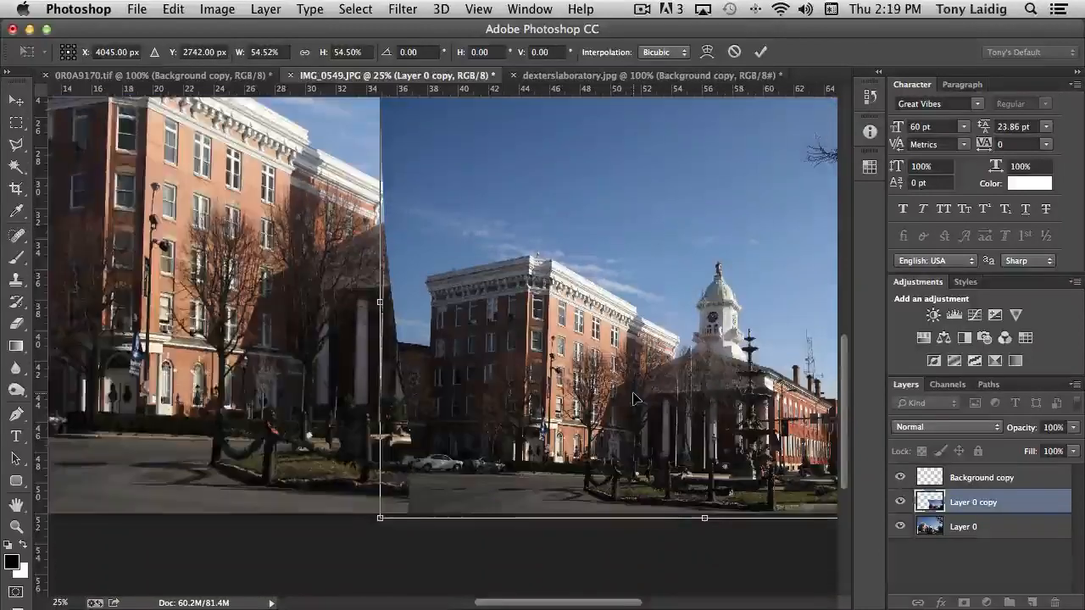
pyautogui.hscroll(8, 636, 399)
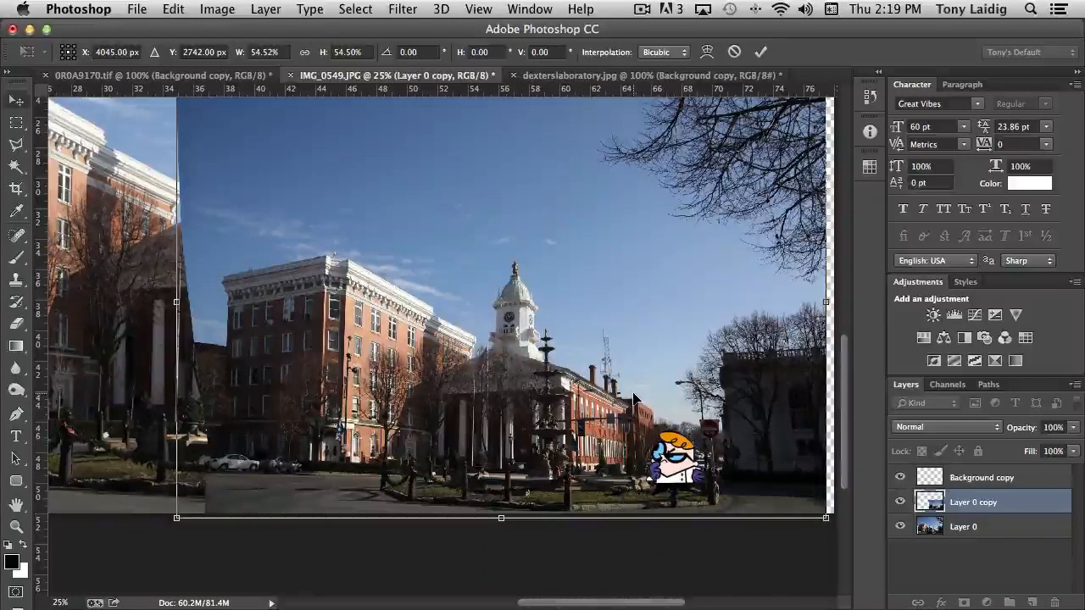
pyautogui.press('Return')
# Select the cartoon character's layer and move the character right, past the stop sign, in front of the dark building
pyautogui.keyDown('super'); pyautogui.click(714, 475); pyautogui.keyUp('super')
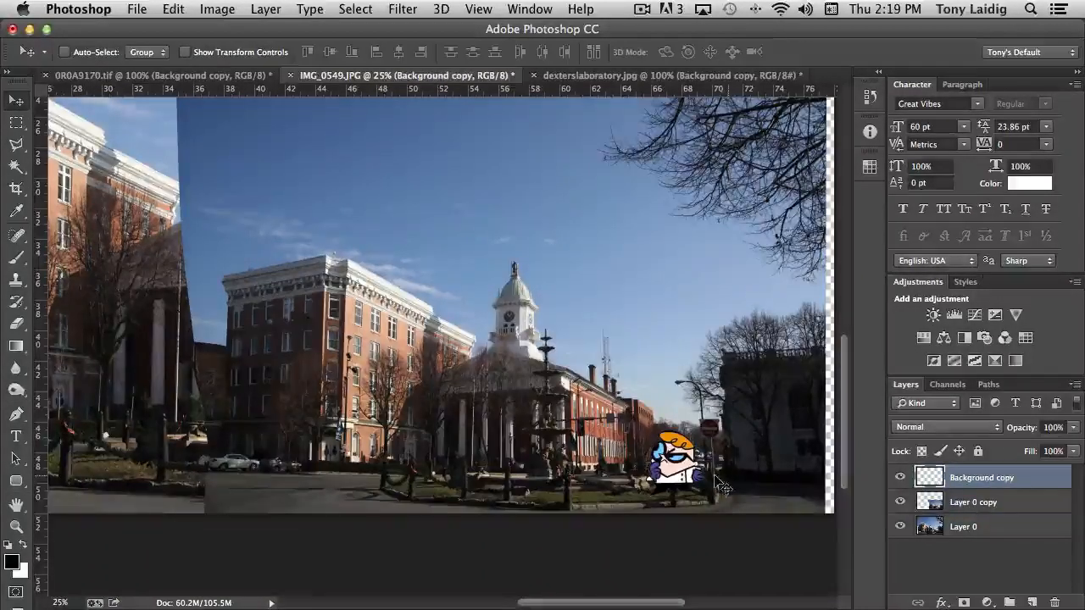
pyautogui.moveTo(668, 462); pyautogui.dragTo(759, 473)
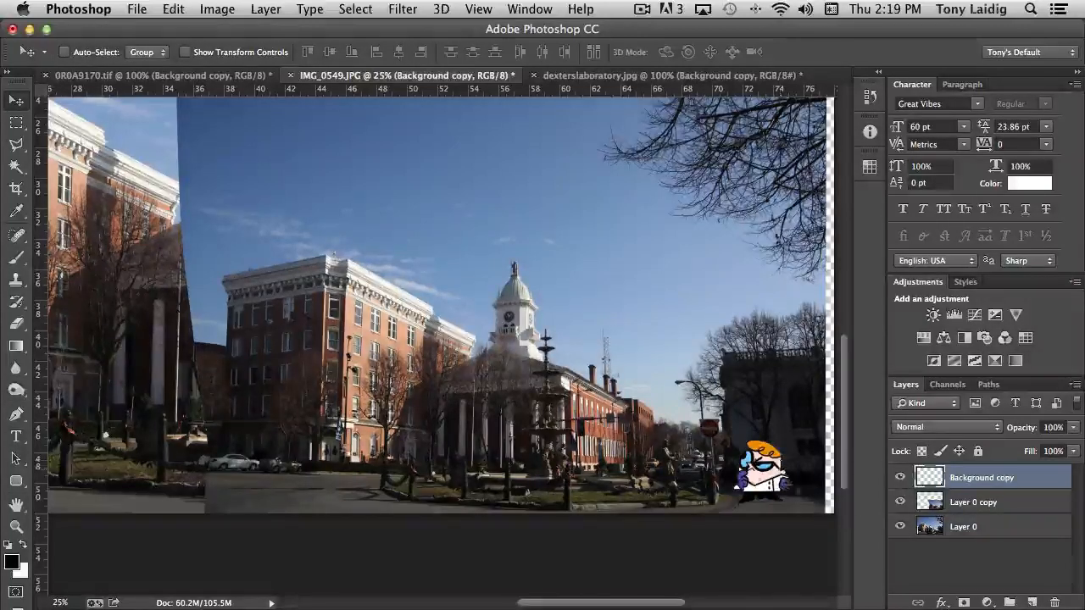
# Try enlarging the cartoon character to about 133.6% width and 136.5% height with Free Transform, and discard the transform
pyautogui.click(174, 9)
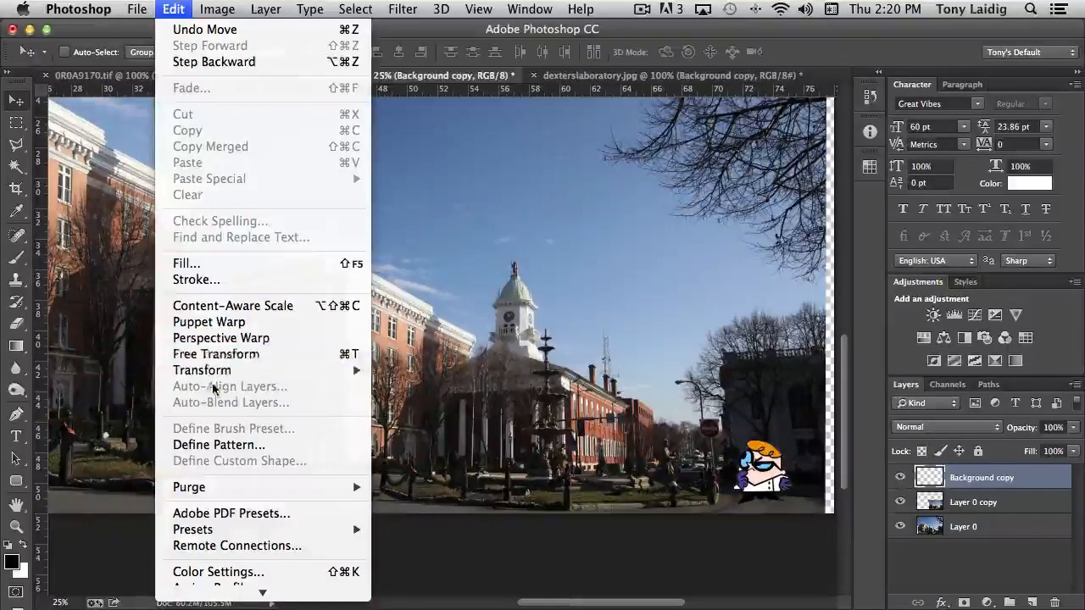
pyautogui.moveTo(225, 373)
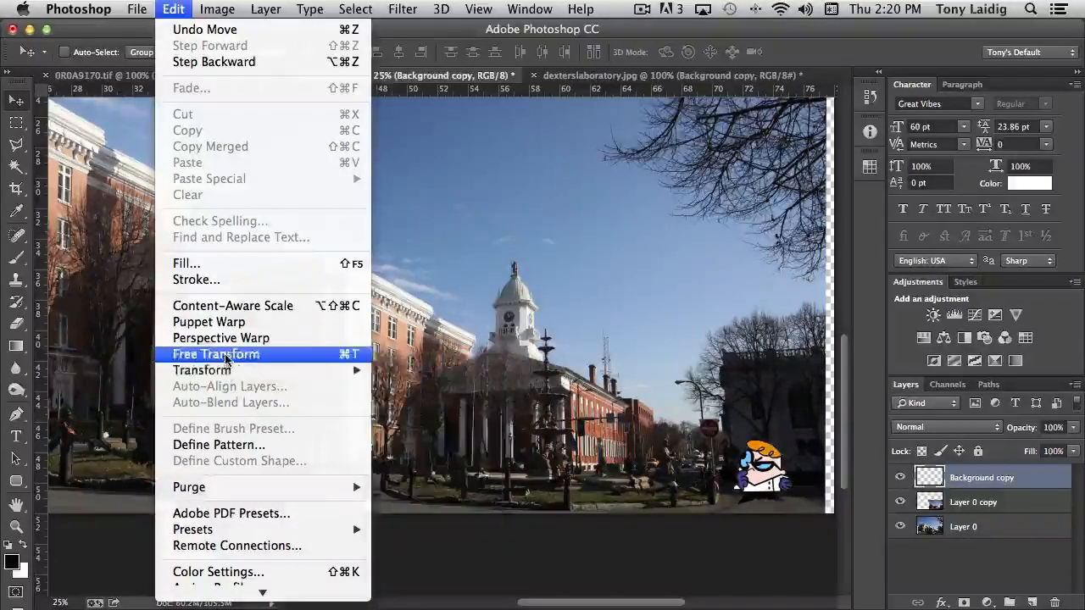
pyautogui.click(226, 354)
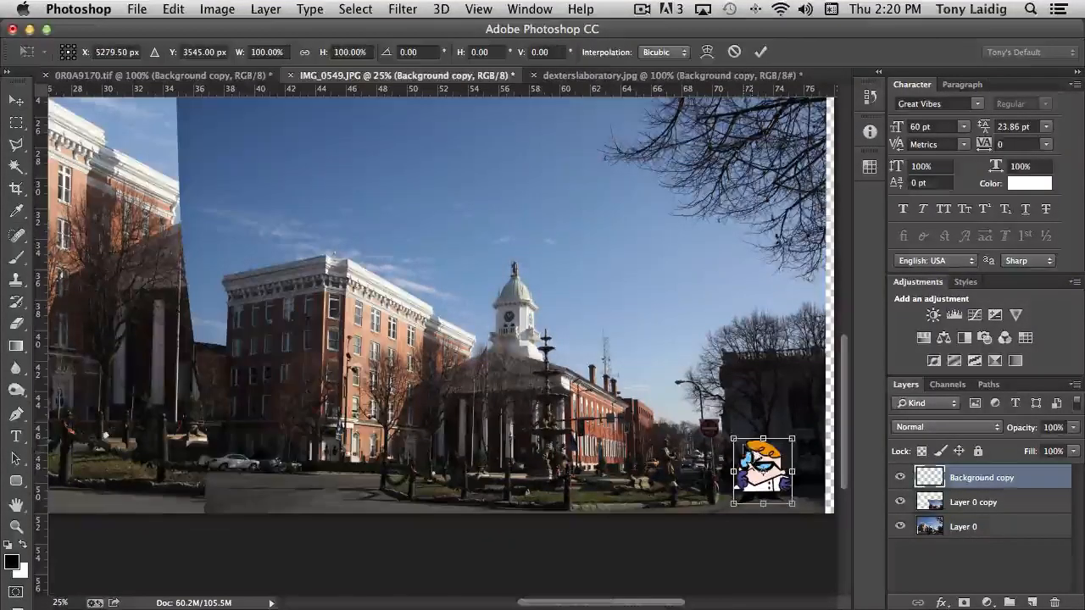
pyautogui.moveTo(733, 439); pyautogui.dragTo(713, 415)
pyautogui.rightClick(752, 444)
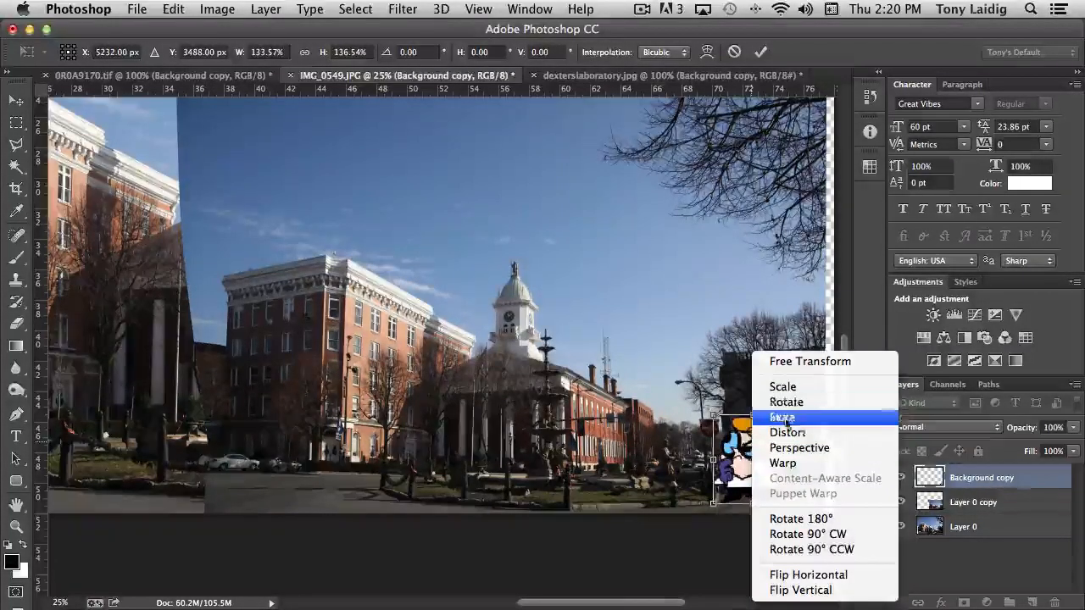
pyautogui.click(675, 451)
pyautogui.press('Return')
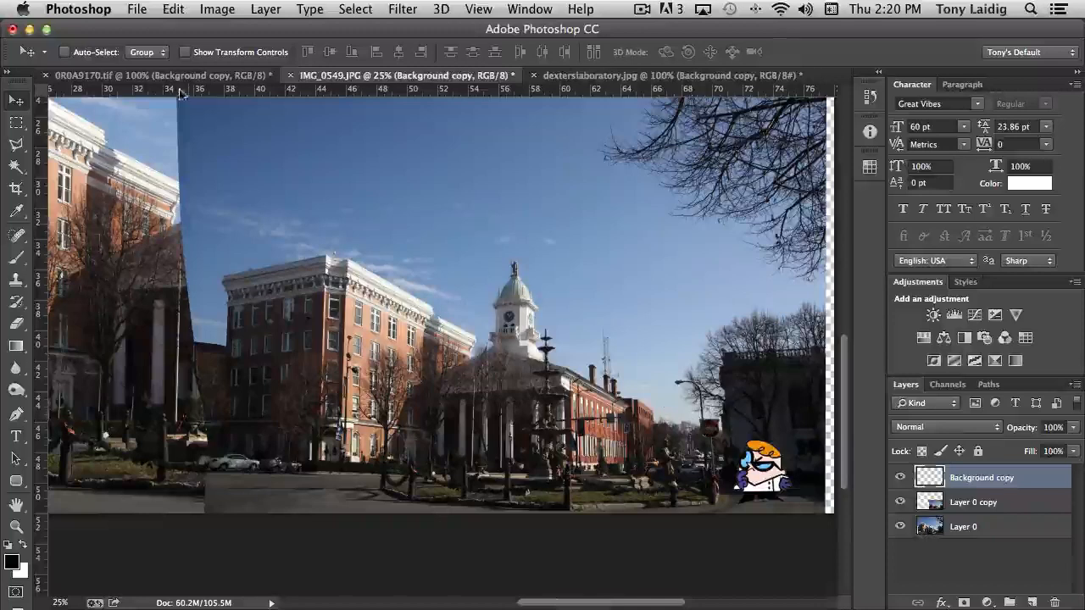
# Flip the cartoon character horizontally and move it left onto the street in front of the brick corner building
pyautogui.click(172, 9)
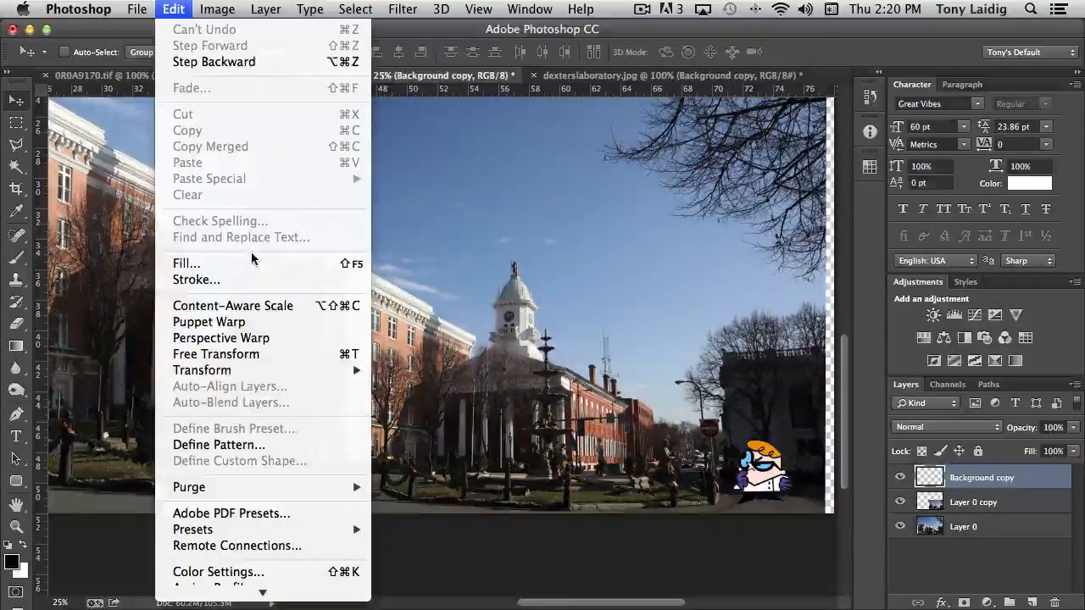
pyautogui.moveTo(251, 373)
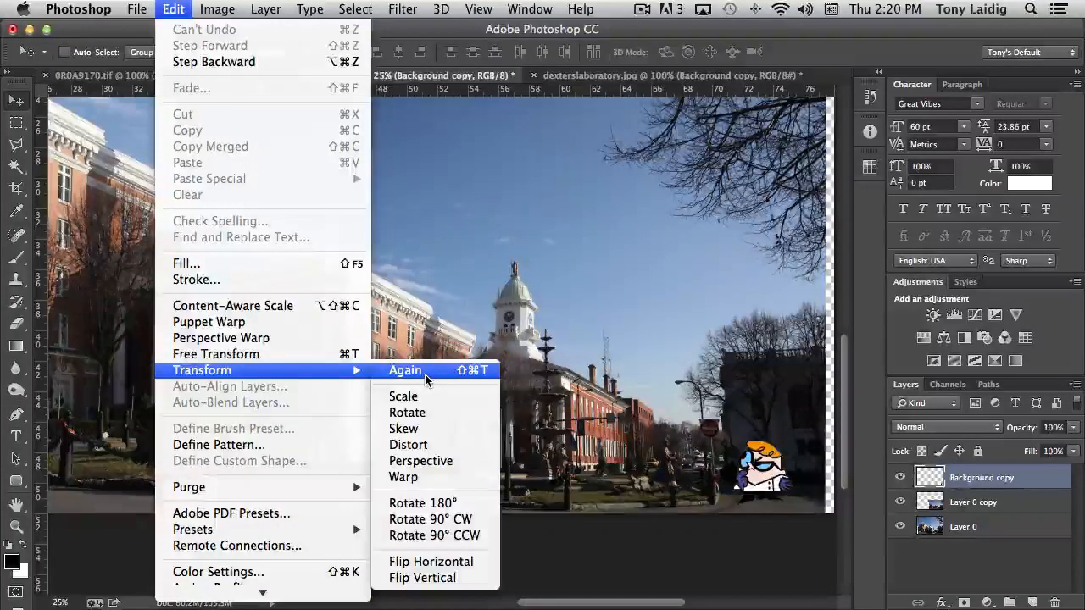
pyautogui.click(450, 563)
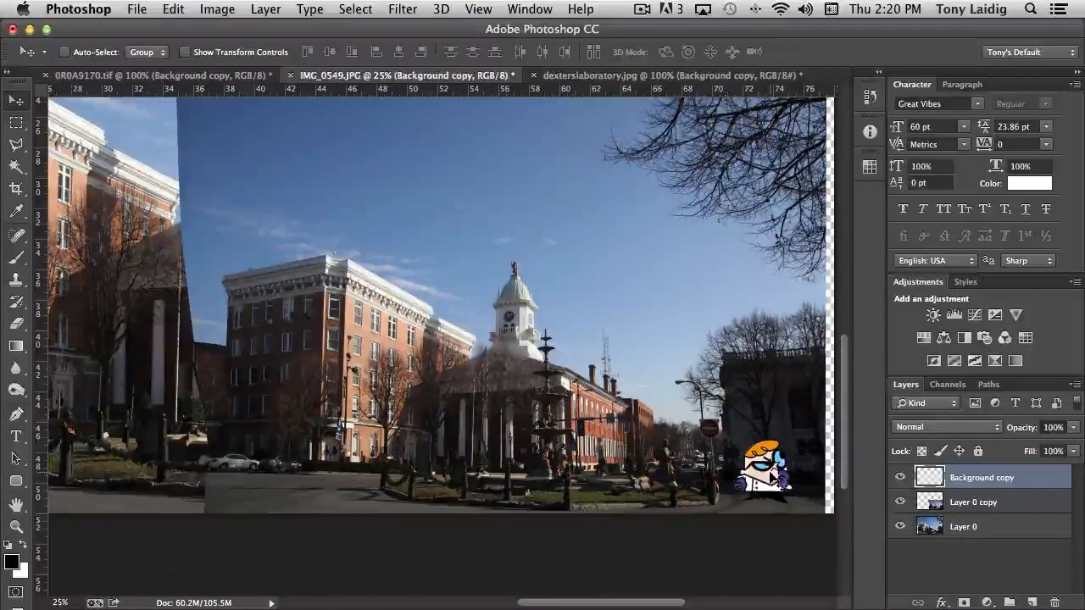
pyautogui.moveTo(763, 449); pyautogui.dragTo(308, 471)
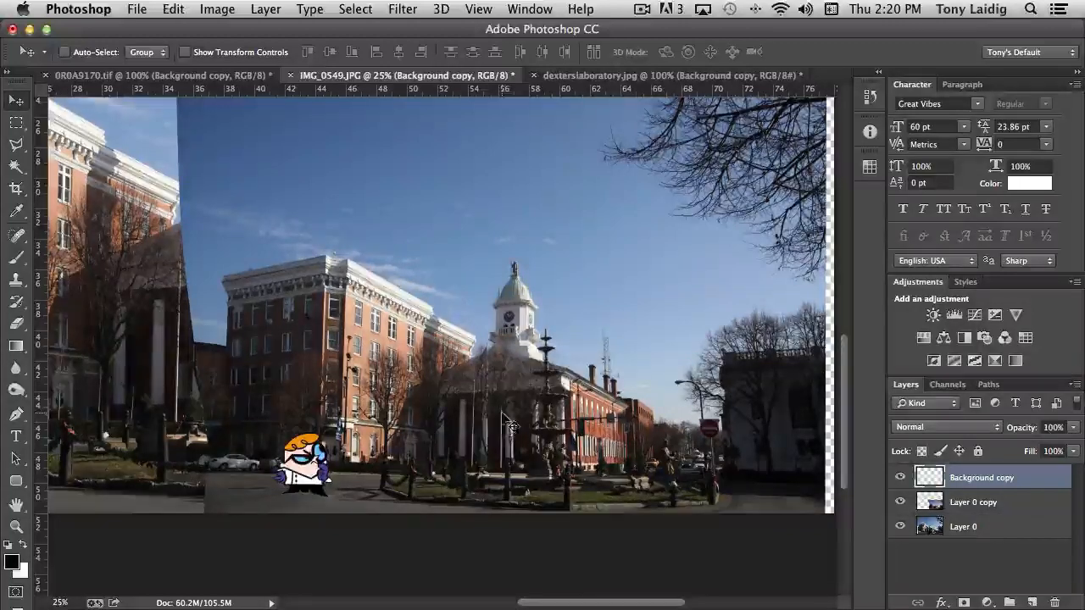
# Try rotating the cartoon character about 4.2° counterclockwise, and discard the rotation
pyautogui.click(174, 9)
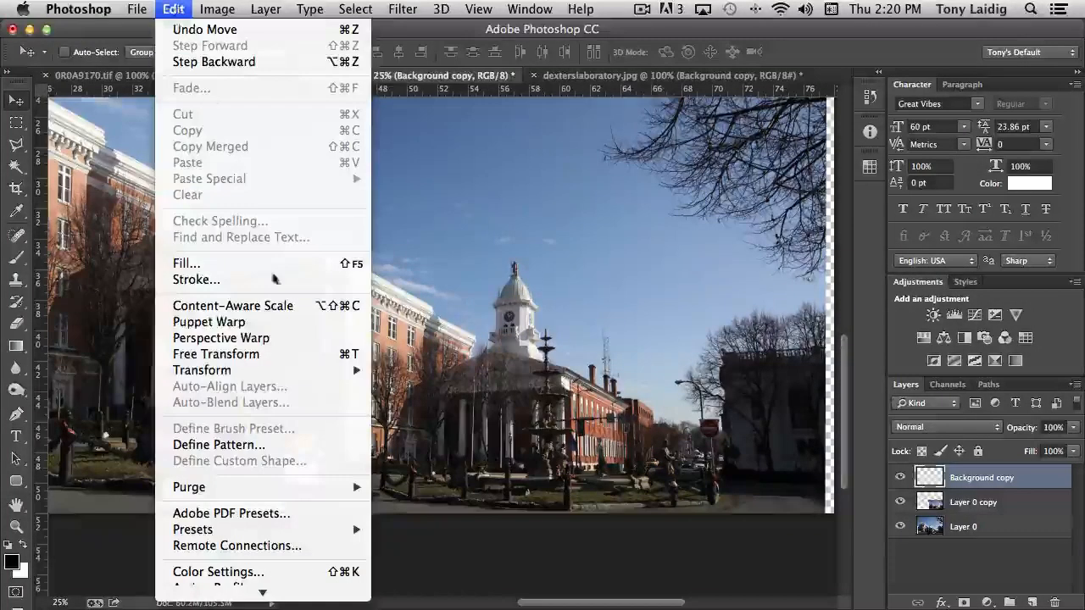
pyautogui.moveTo(268, 374)
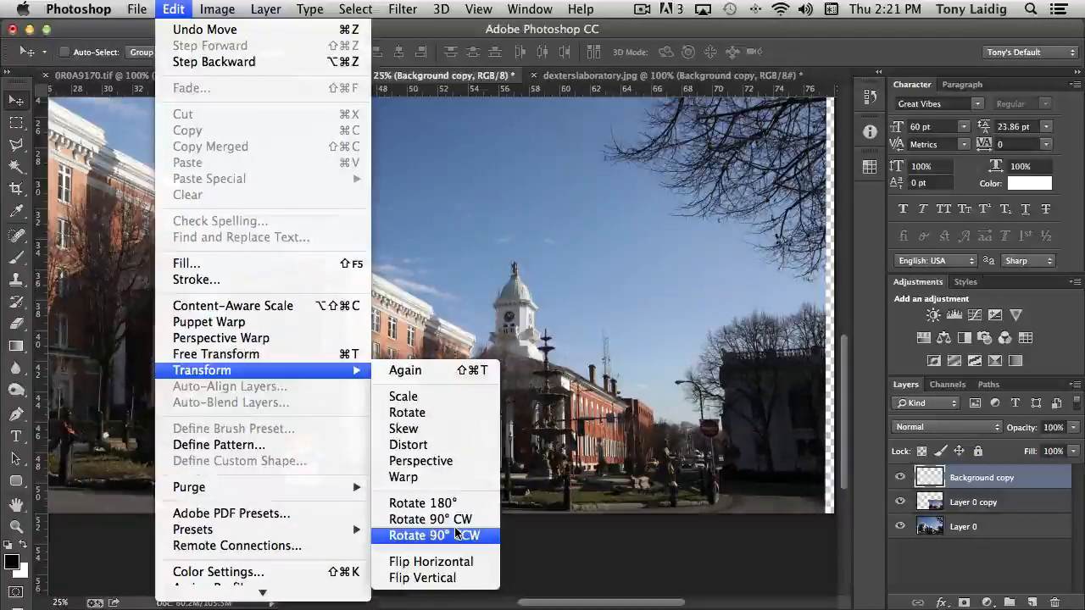
pyautogui.click(410, 413)
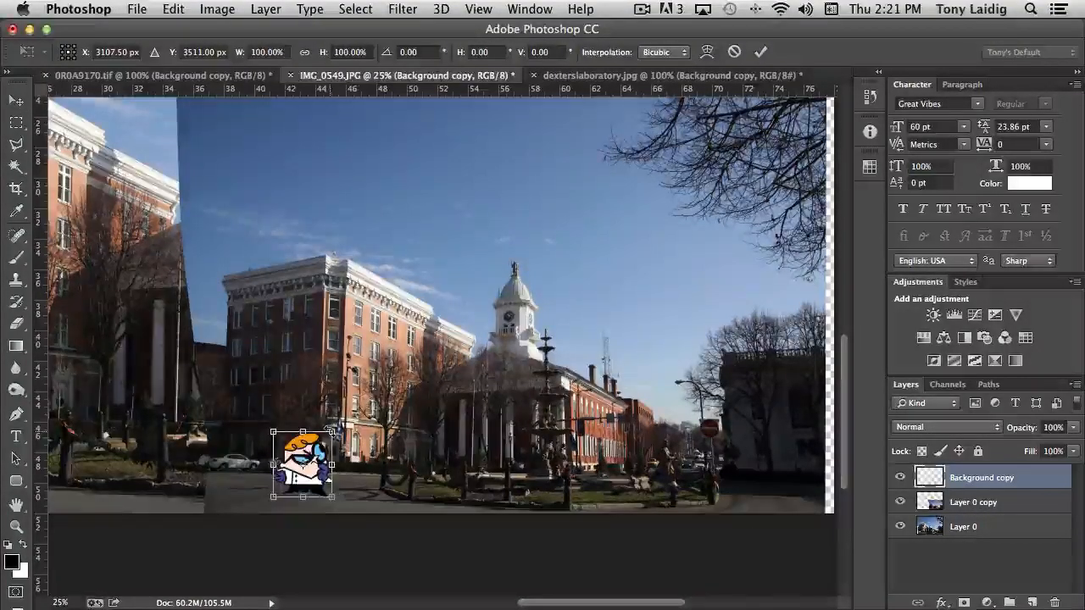
pyautogui.moveTo(332, 430)
pyautogui.mouseDown()
pyautogui.moveTo(349, 422)
pyautogui.moveTo(332, 400)
pyautogui.moveTo(318, 415)
pyautogui.moveTo(337, 437)
pyautogui.moveTo(333, 423)
pyautogui.mouseUp()
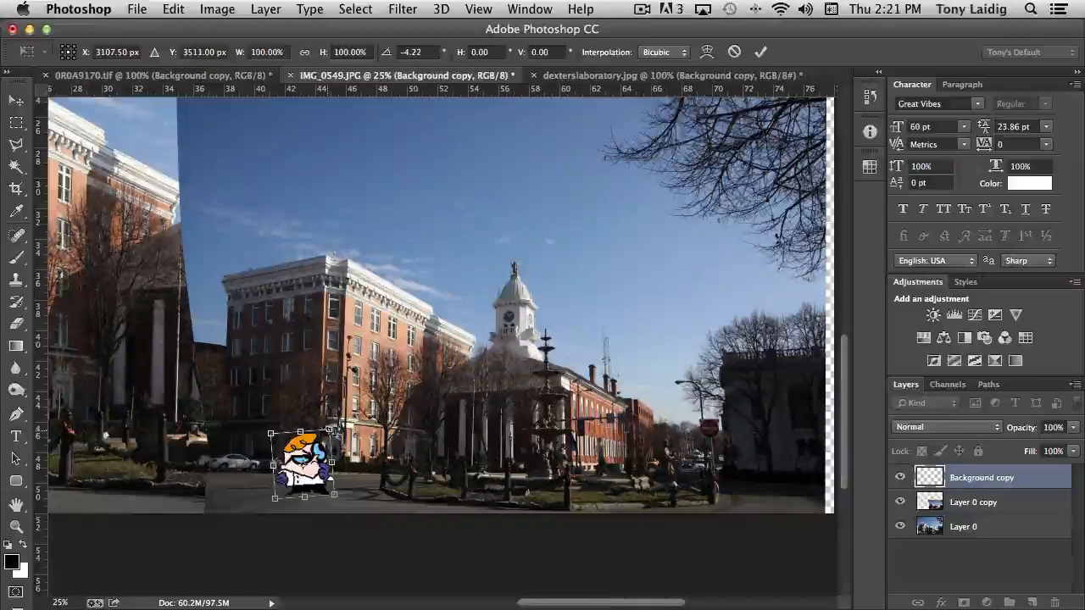
pyautogui.moveTo(330, 429)
pyautogui.mouseDown()
pyautogui.moveTo(347, 467)
pyautogui.moveTo(336, 490)
pyautogui.moveTo(347, 453)
pyautogui.moveTo(332, 426)
pyautogui.mouseUp()
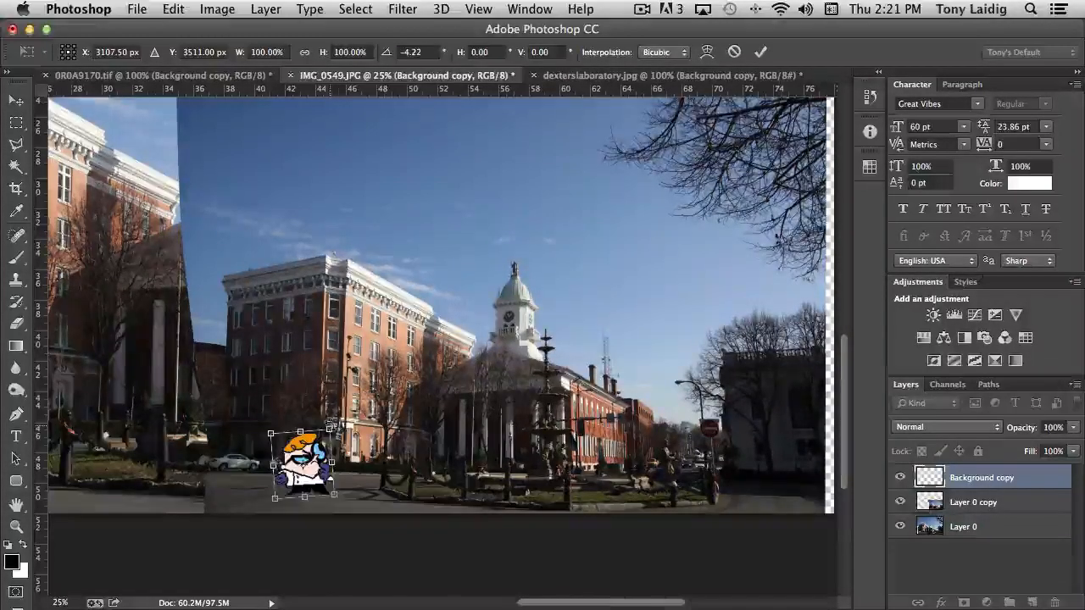
pyautogui.press('Return')
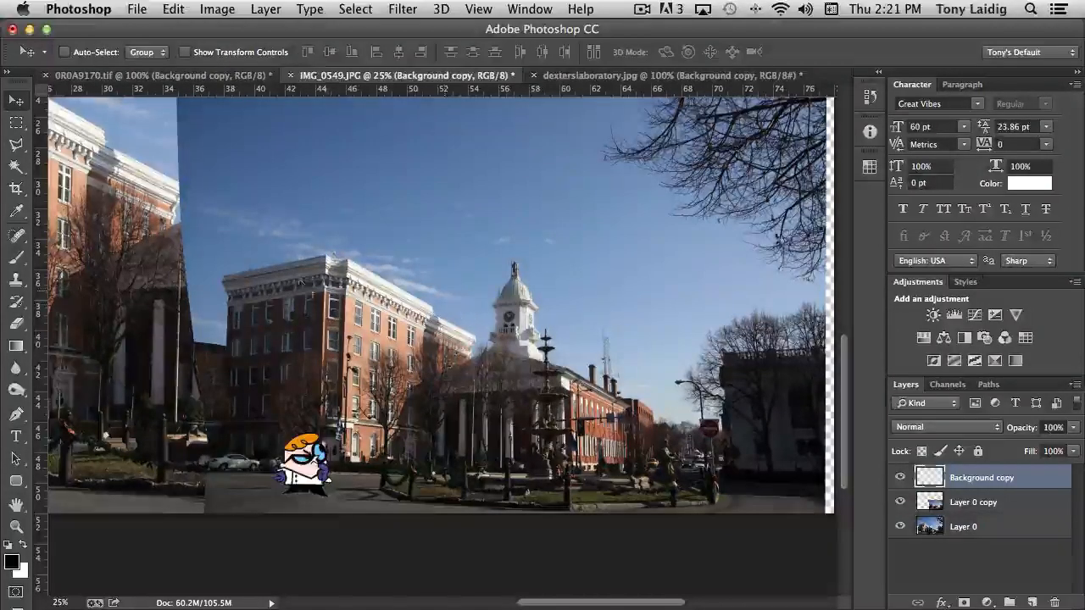
# Scale the cartoon character up to about 129%, link its width and height, and reduce it proportionally to about 121.2%
pyautogui.click(173, 8)
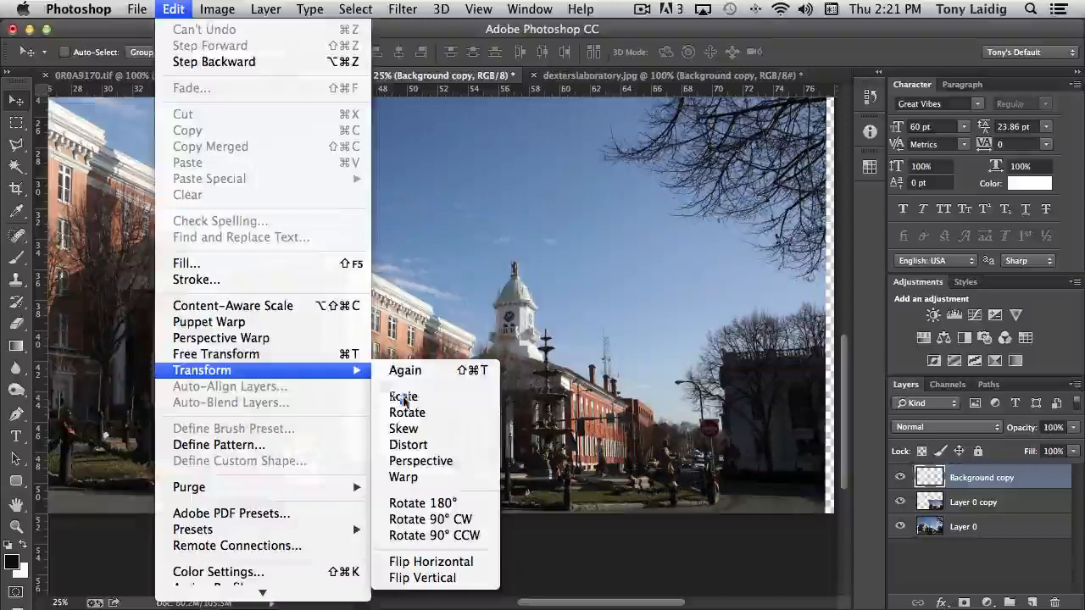
pyautogui.click(403, 399)
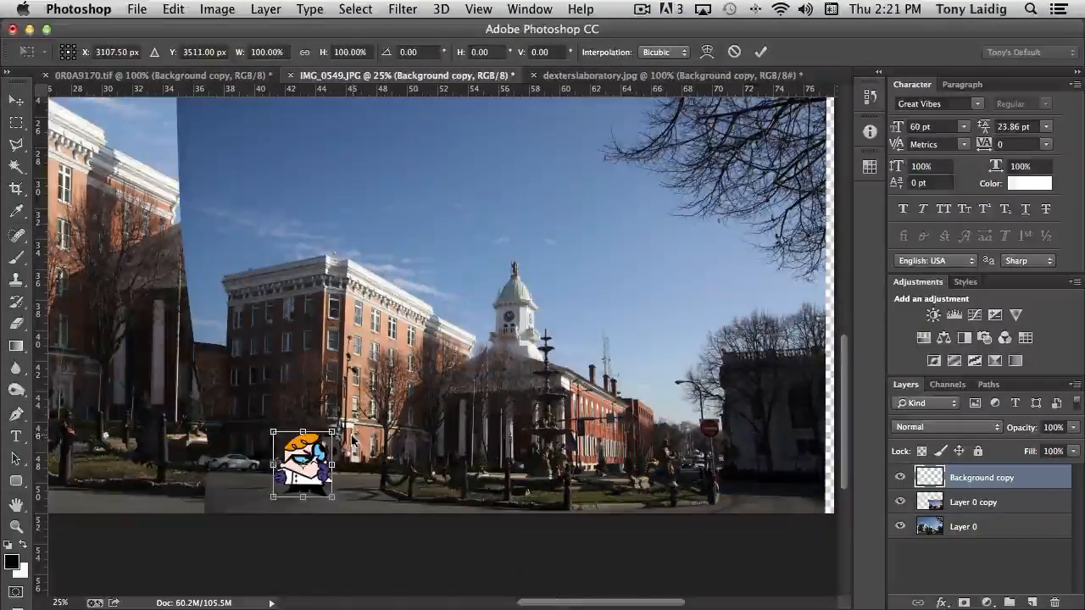
pyautogui.moveTo(333, 432); pyautogui.dragTo(349, 413)
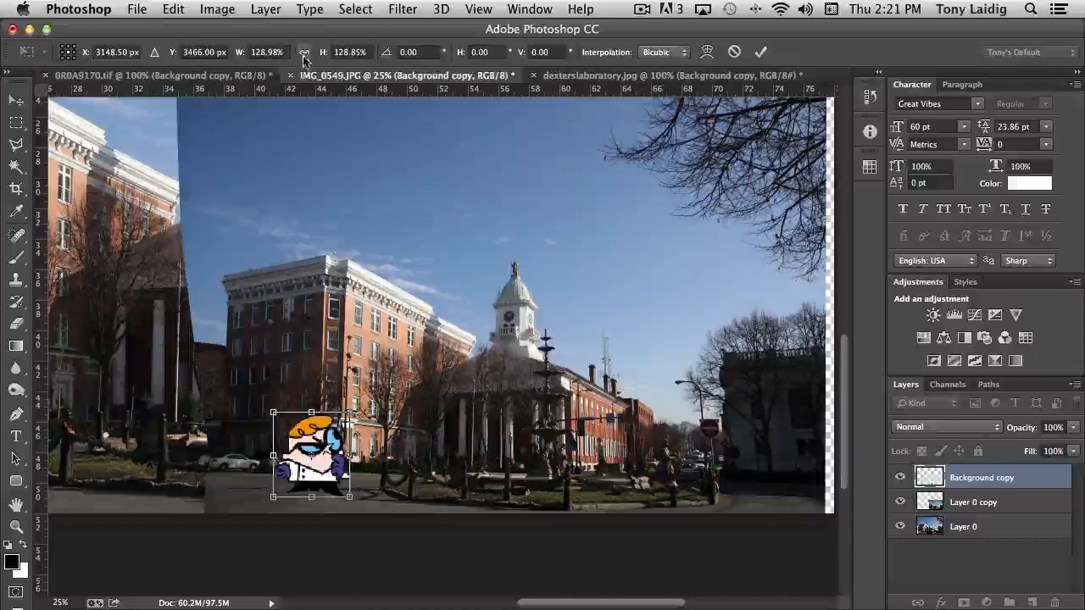
pyautogui.click(306, 53)
pyautogui.click(305, 54)
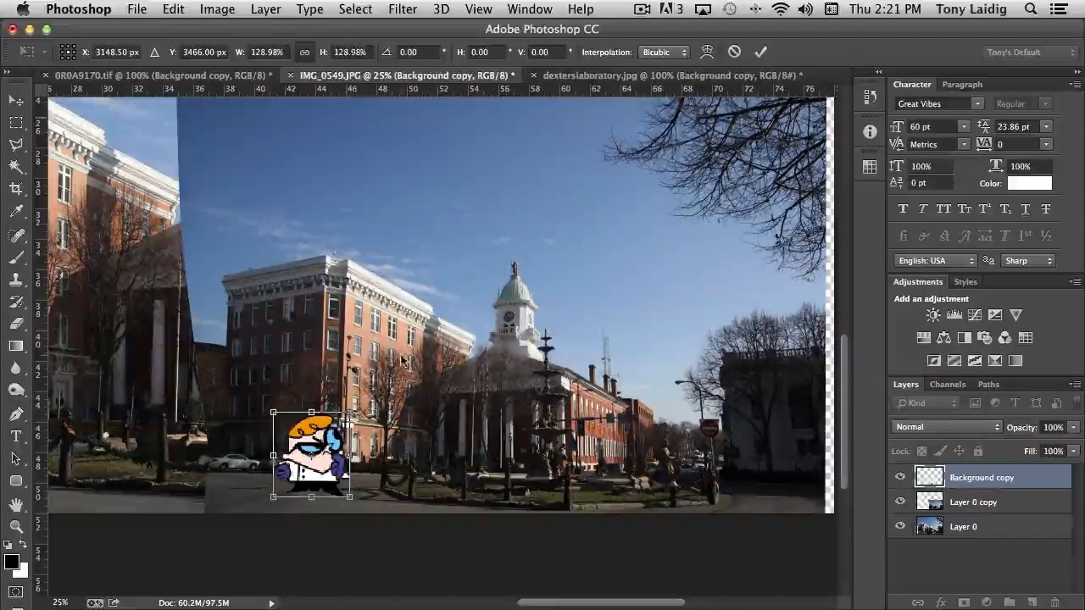
pyautogui.moveTo(349, 414)
pyautogui.mouseDown()
pyautogui.moveTo(385, 405)
pyautogui.moveTo(343, 419)
pyautogui.mouseUp()
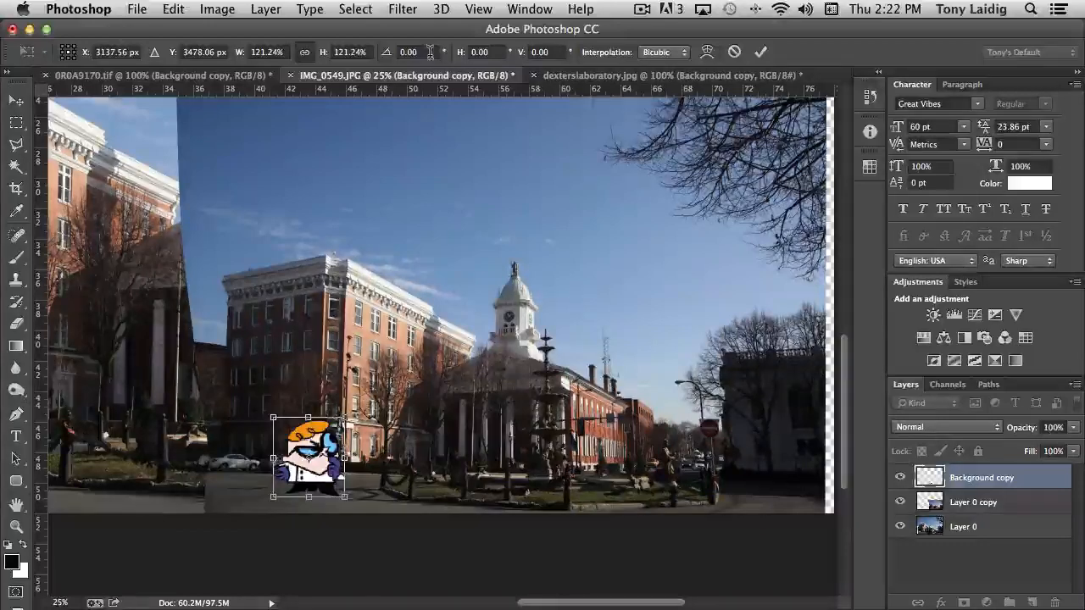
# Distort the cartoon character by pulling its upper-right corner, to a width of about 128.5% and a vertical skew of about 0.25°
pyautogui.rightClick(297, 436)
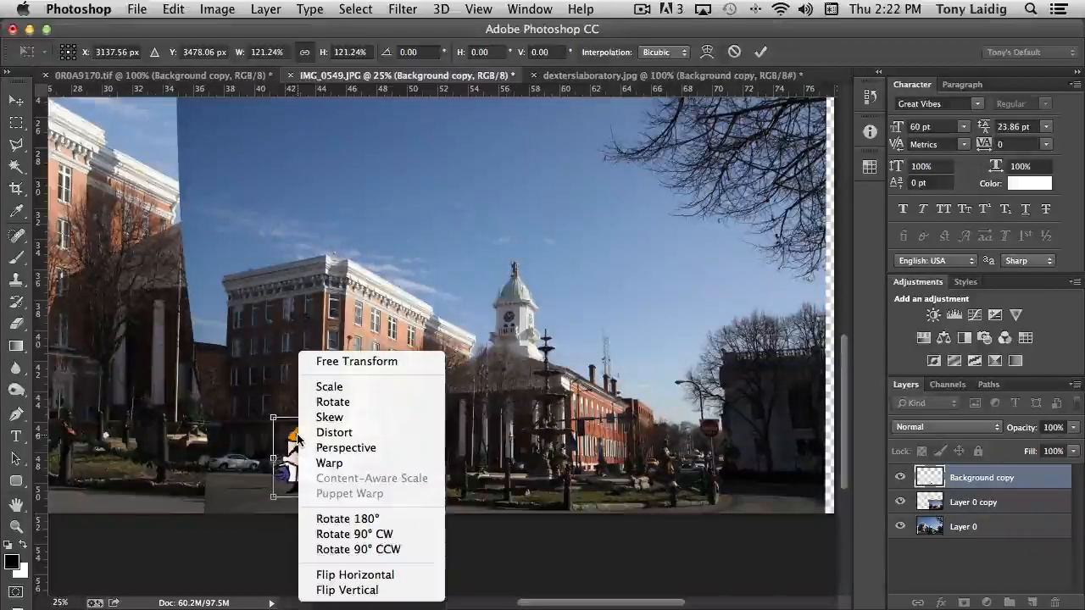
pyautogui.click(362, 437)
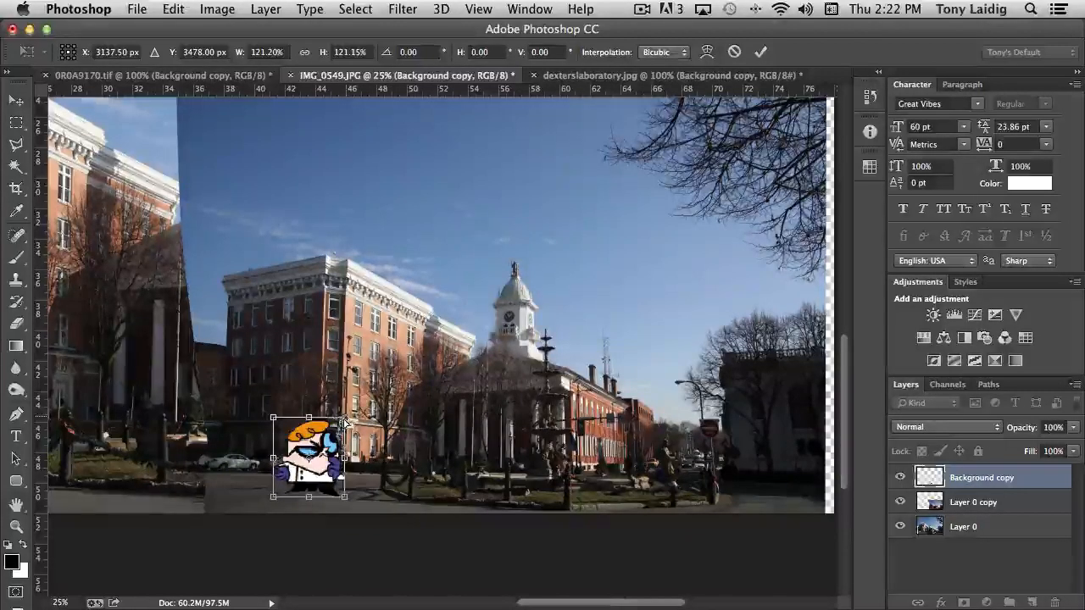
pyautogui.moveTo(346, 422)
pyautogui.mouseDown()
pyautogui.moveTo(335, 435)
pyautogui.moveTo(339, 403)
pyautogui.moveTo(344, 417)
pyautogui.mouseUp()
pyautogui.rightClick(307, 434)
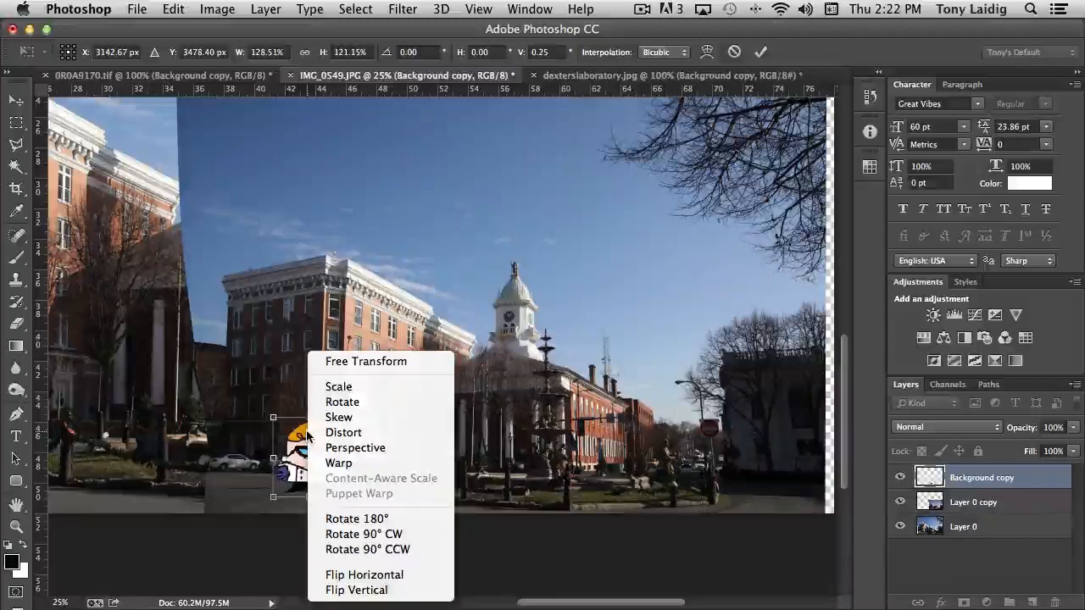